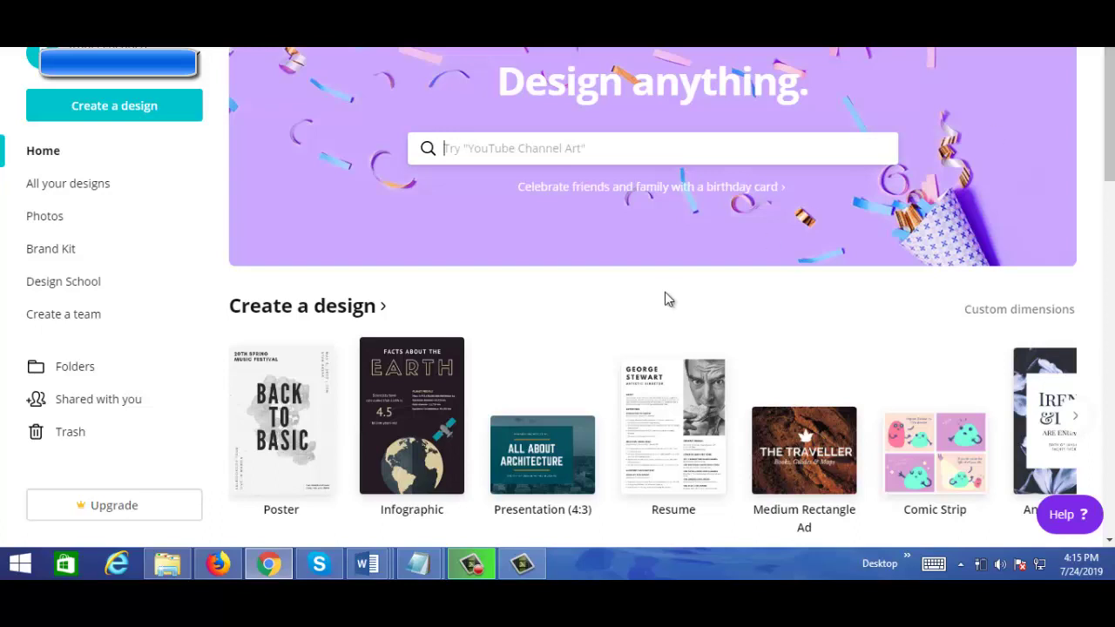
Start a new Infographic design from the Marketing category of the full design type list
left_click(269, 315)
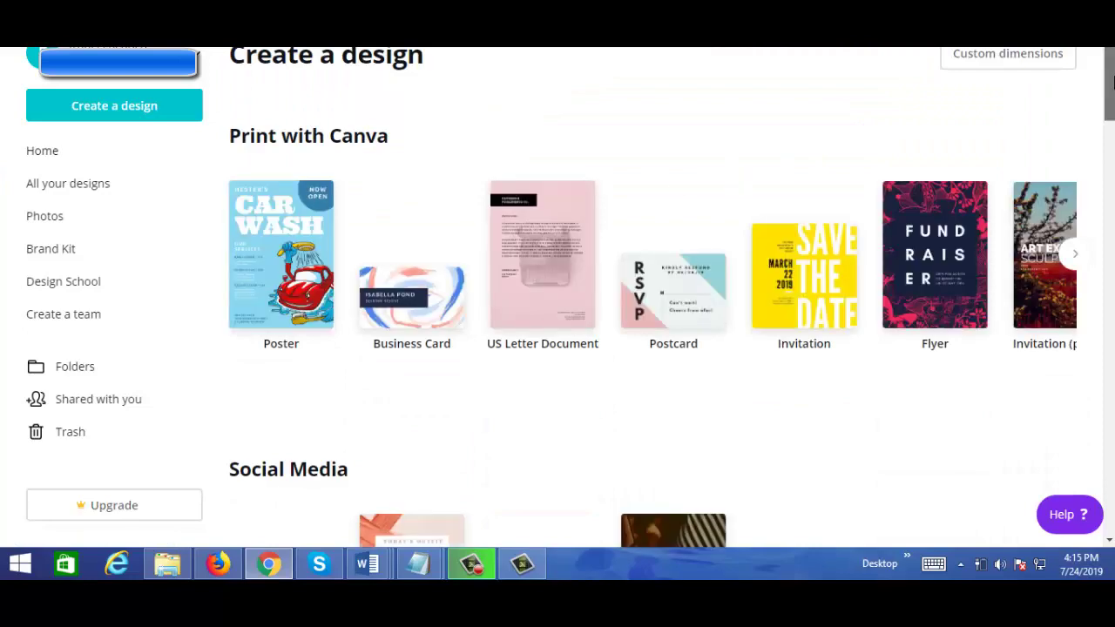
scroll(1109, 134, "down", 3)
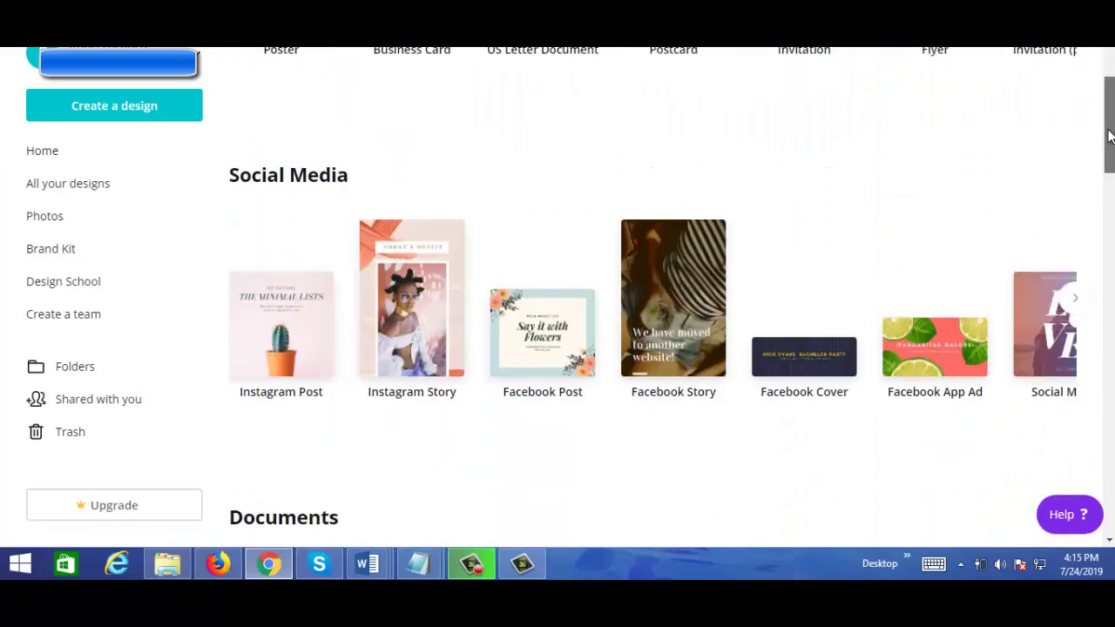
left_click_drag(1108, 135, 1110, 362)
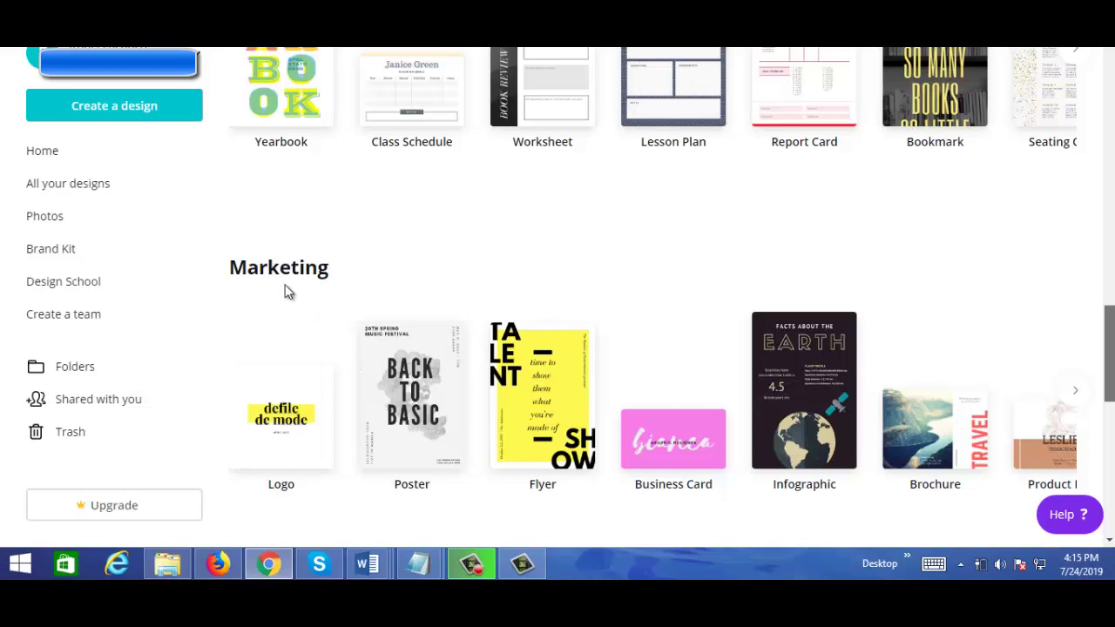
scroll(286, 291, "down", 1)
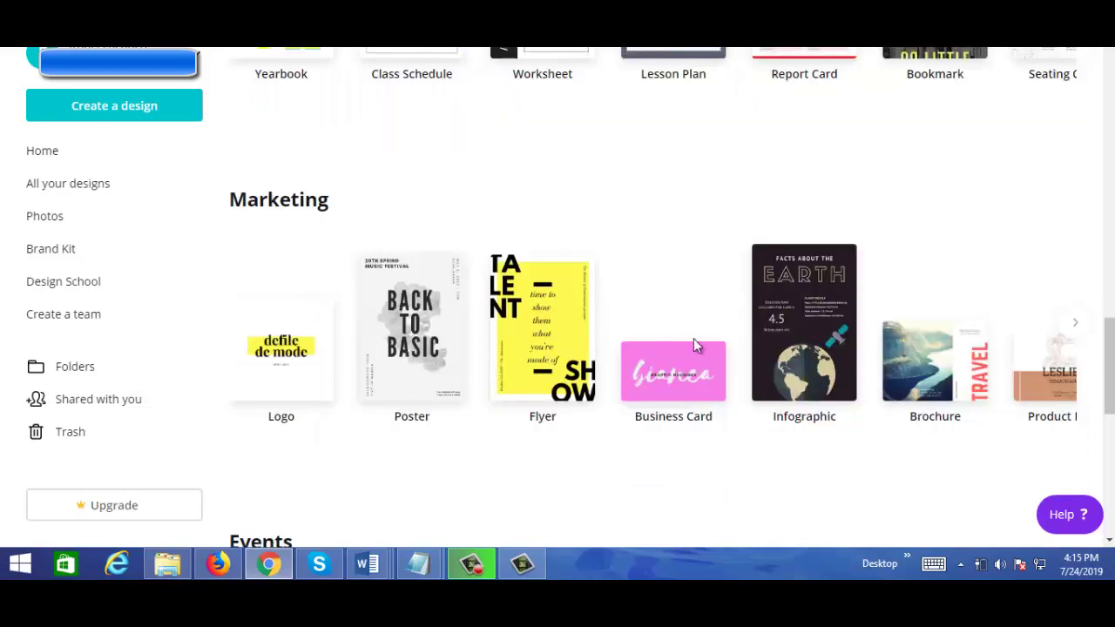
left_click(803, 390)
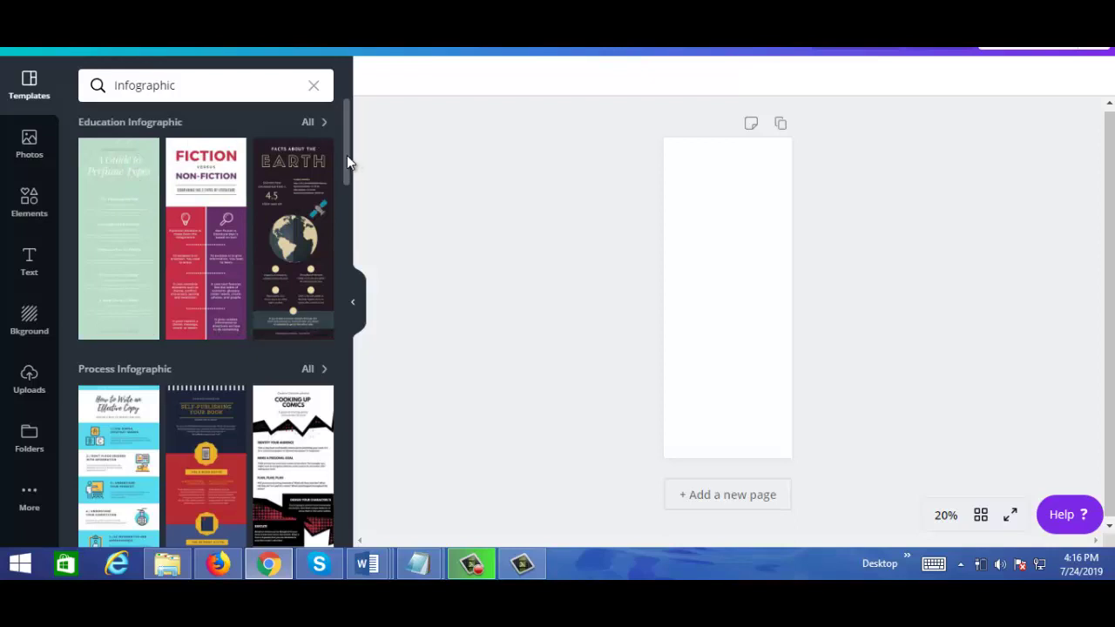
Apply the "How to Write an Effective Copy" process infographic template to the blank page and view it at 50%
left_click_drag(346, 155, 352, 206)
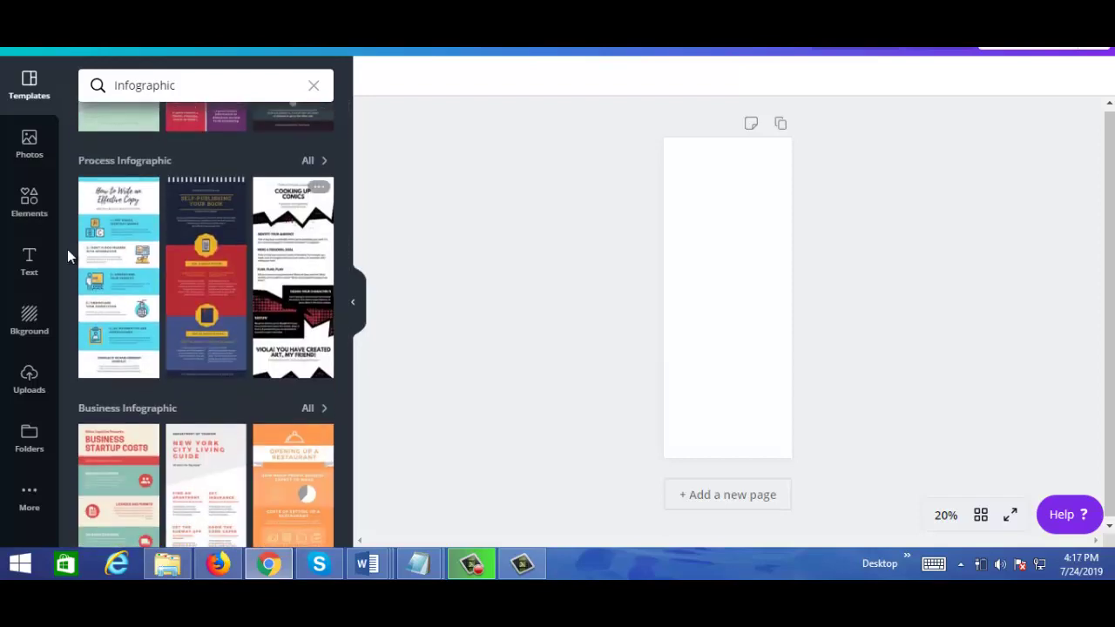
left_click(122, 266)
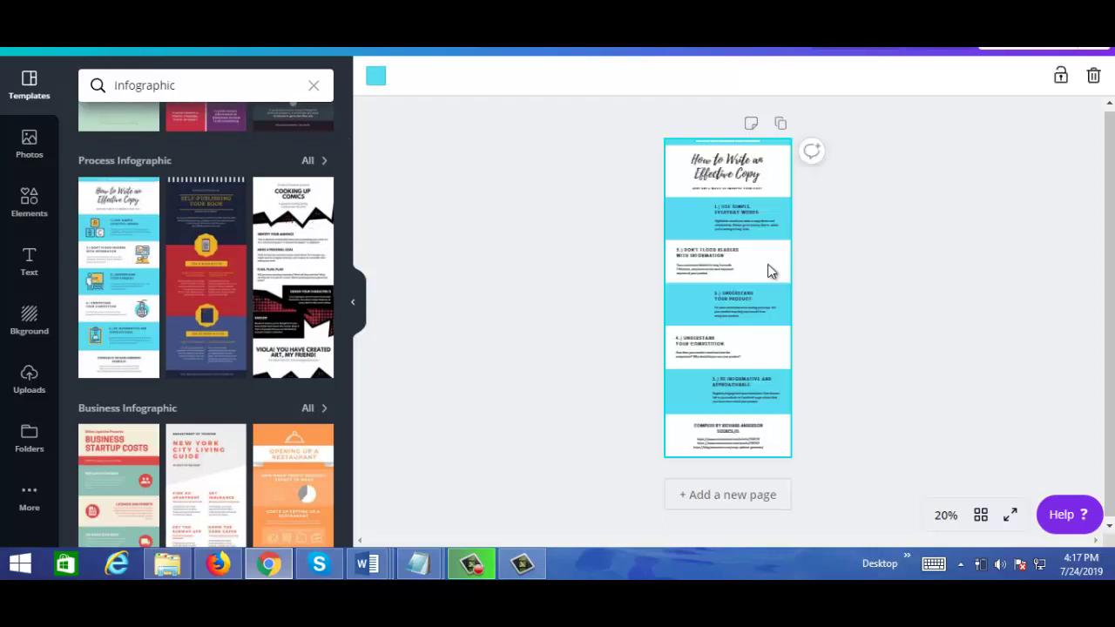
left_click(946, 518)
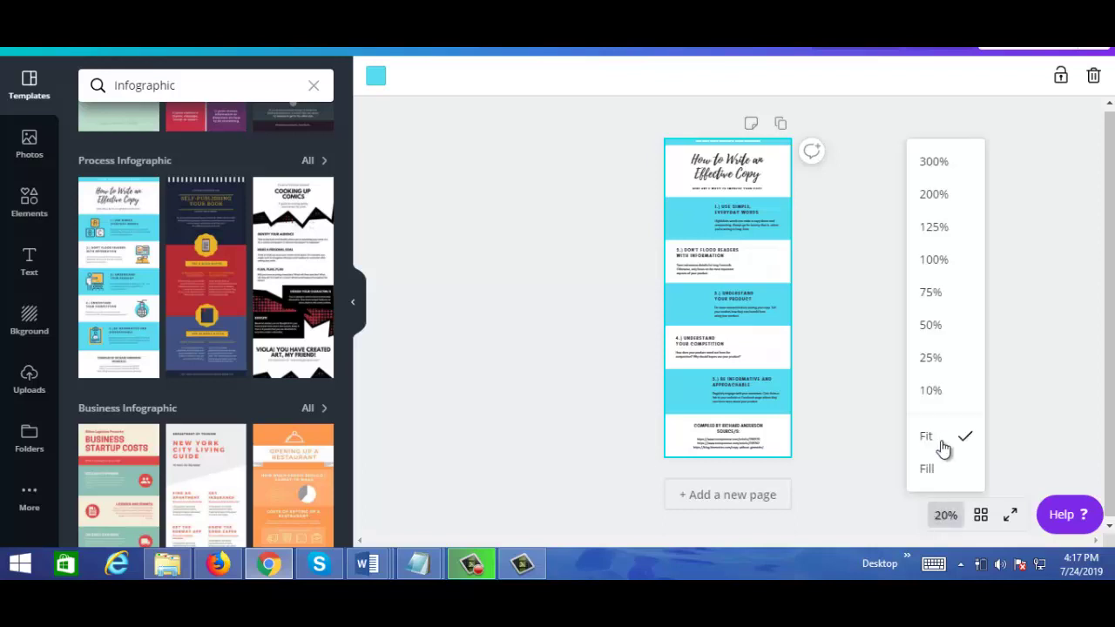
left_click(930, 325)
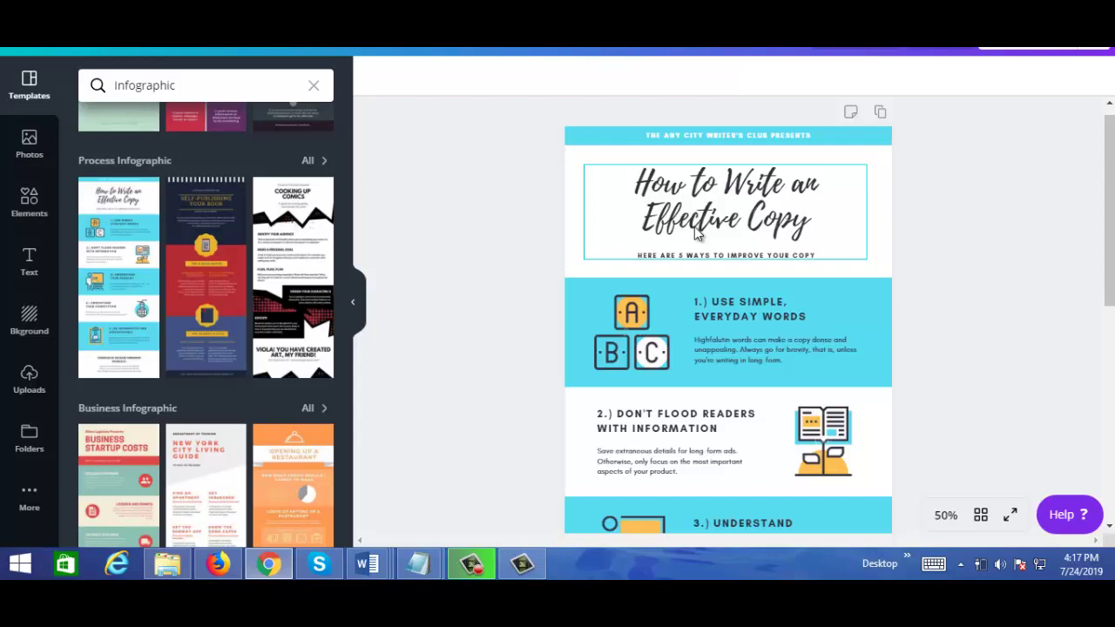
At 75% zoom, replace "THE ANY CITY WRITER'S CLUB" in the page's header banner with "WEIGHT LOSS TIPS"
left_click(743, 135)
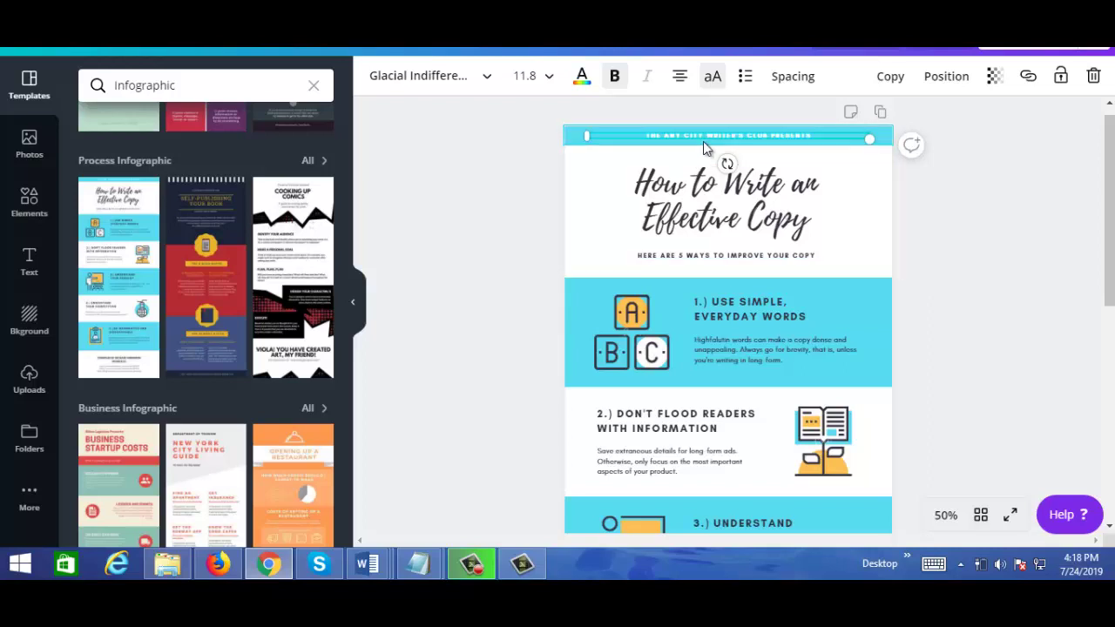
left_click(946, 516)
left_click(932, 293)
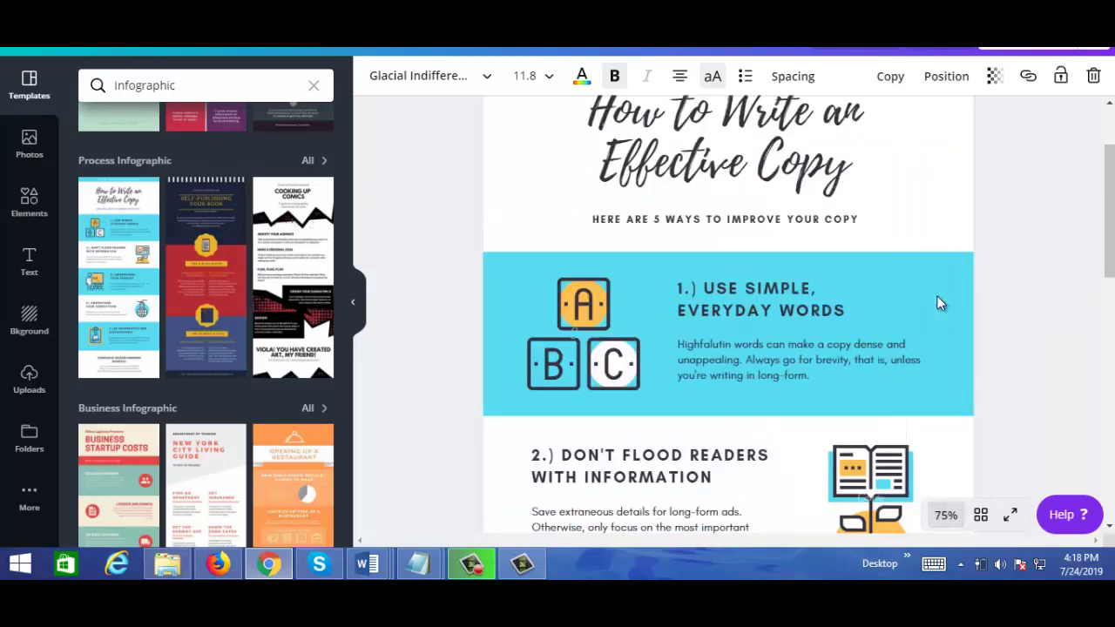
scroll(938, 174, "up", 2)
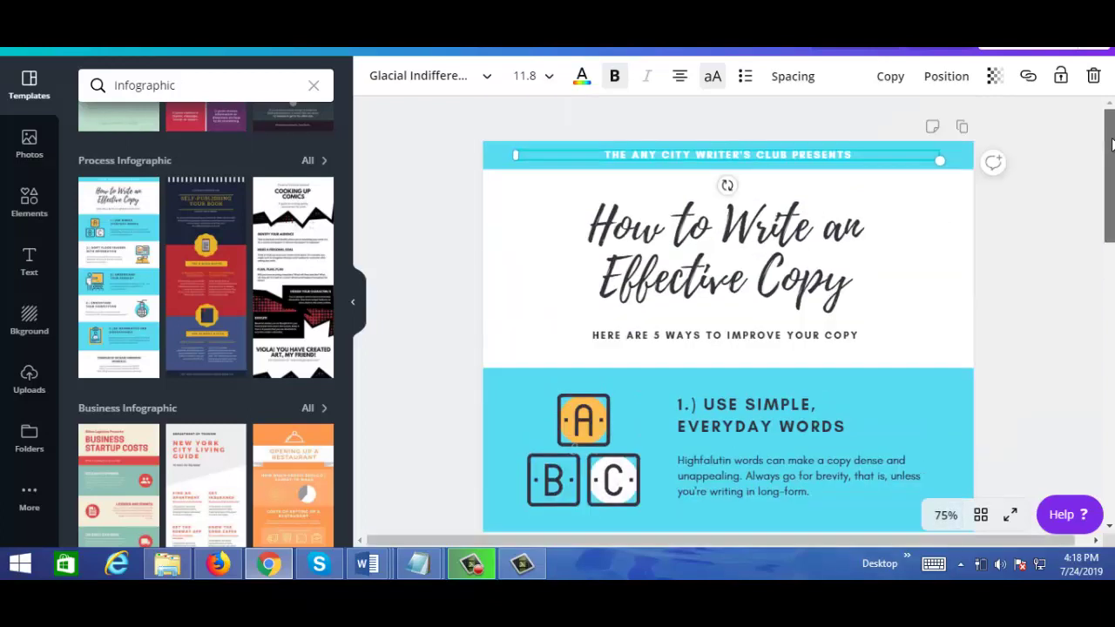
left_click(695, 157)
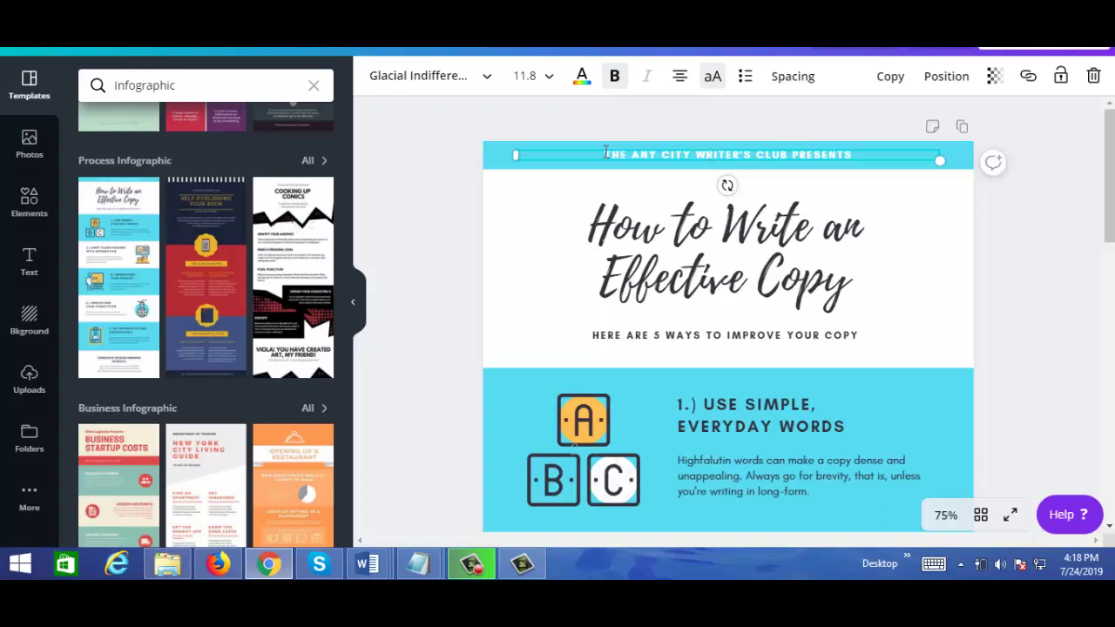
left_click_drag(602, 154, 792, 154)
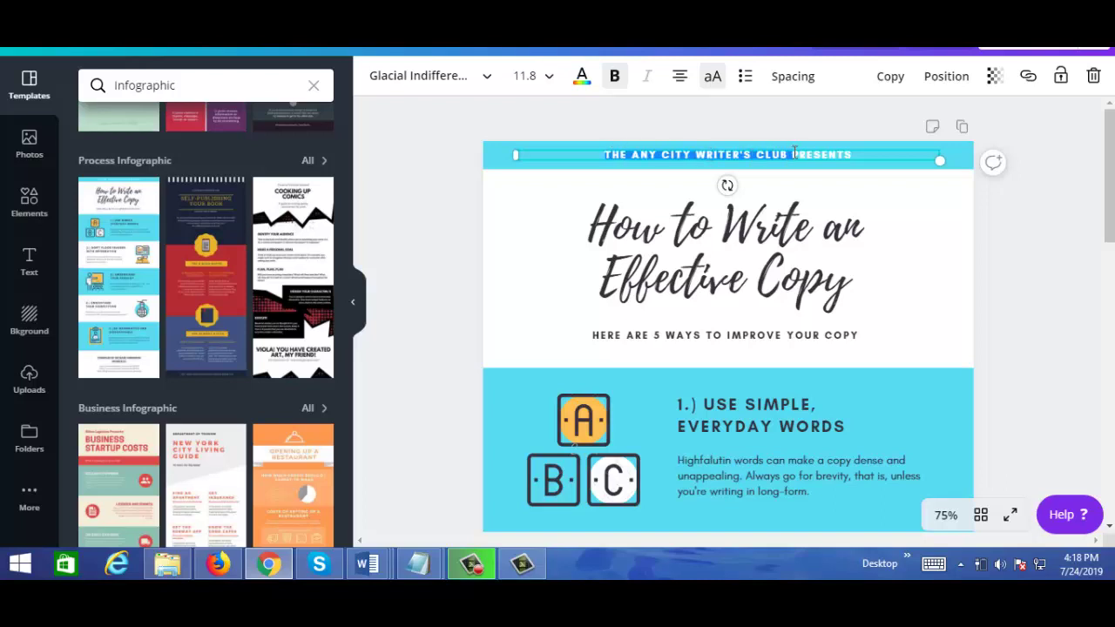
type("WEIGHT LOSS")
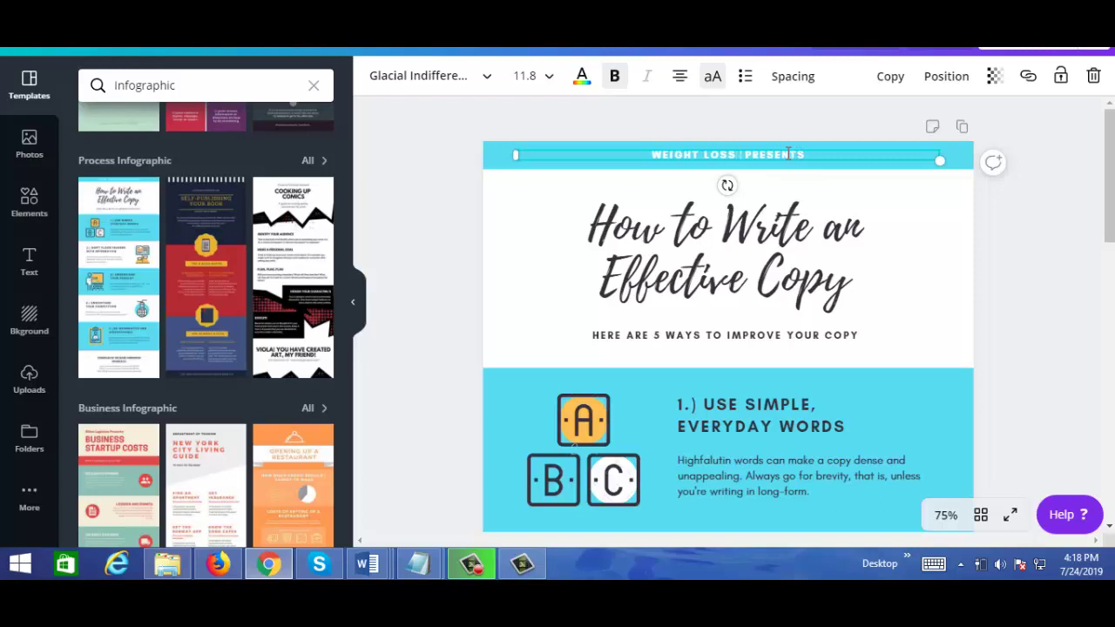
type(" TIPS")
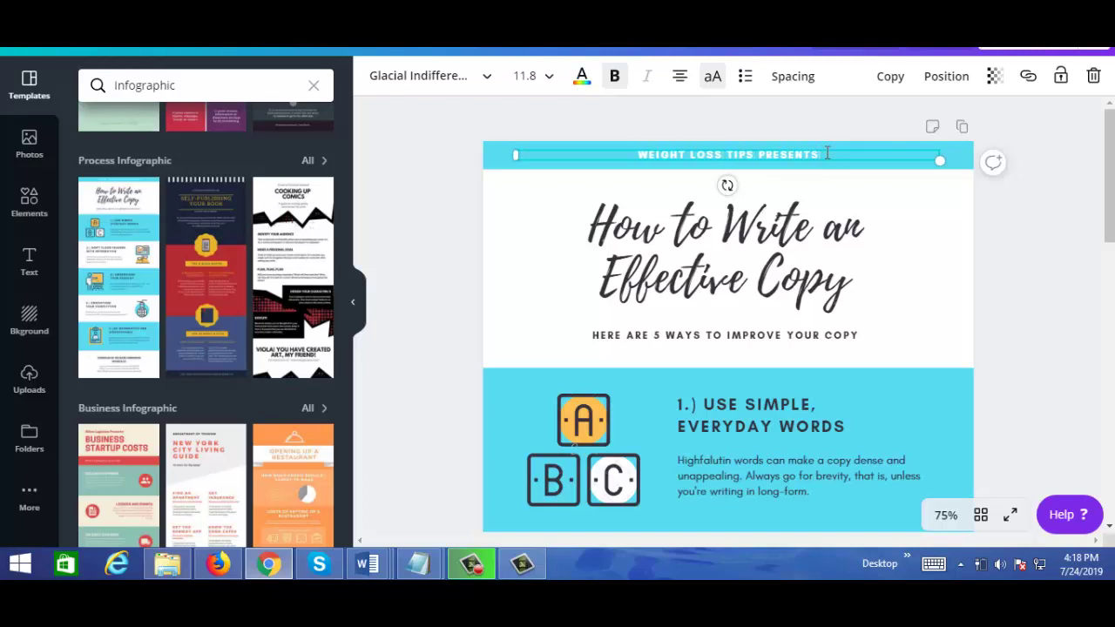
Delete the word "PRESENTS" from the end of the header banner text
key("BackSpace")
key("BackSpace")
key("BackSpace")
key("BackSpace")
key("BackSpace")
key("BackSpace")
key("BackSpace")
key("BackSpace")
key("BackSpace")
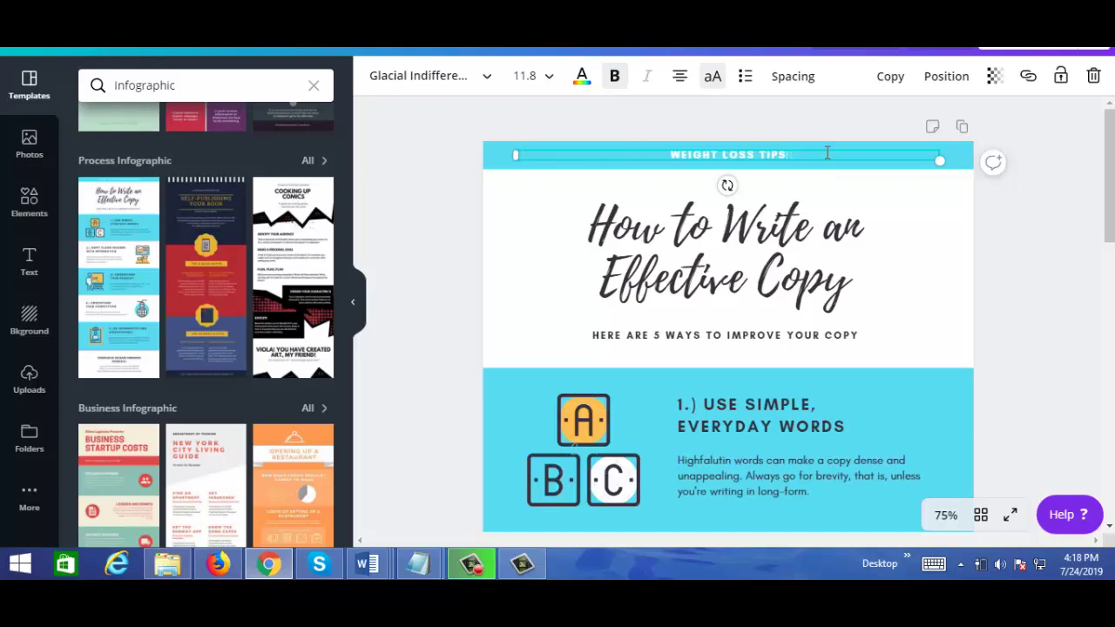
Replace the infographic's main script title with "Top 5 Weight Loss Methods"
left_click(649, 231)
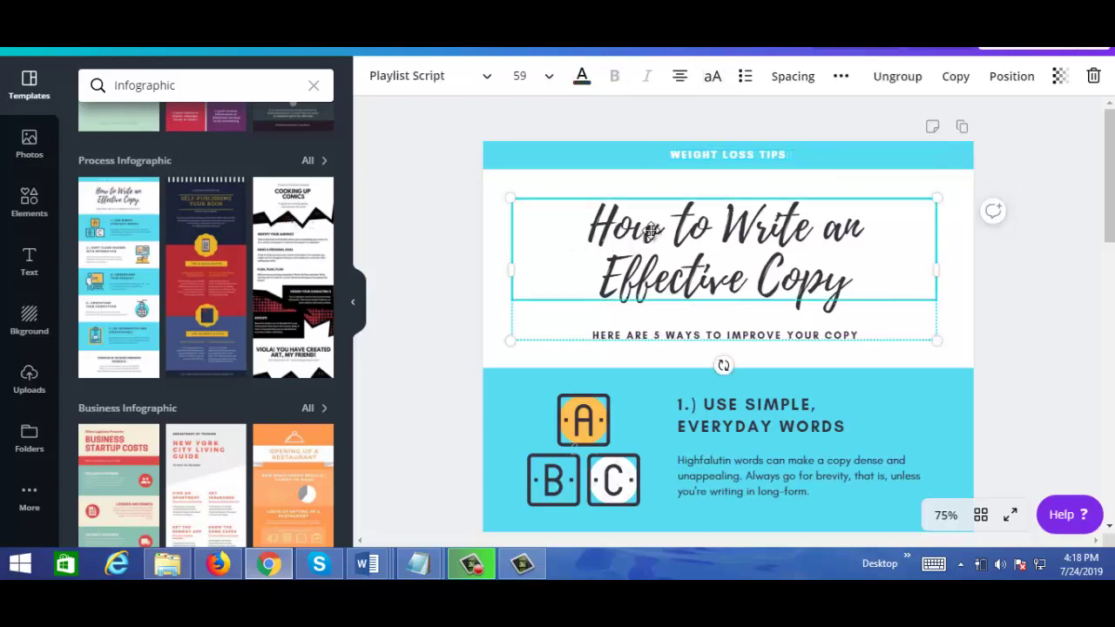
mouse_move(1107, 199)
left_mouse_down()
mouse_move(1112, 443)
mouse_move(1110, 189)
mouse_move(1112, 287)
mouse_move(1110, 202)
left_mouse_up()
left_click(1073, 214)
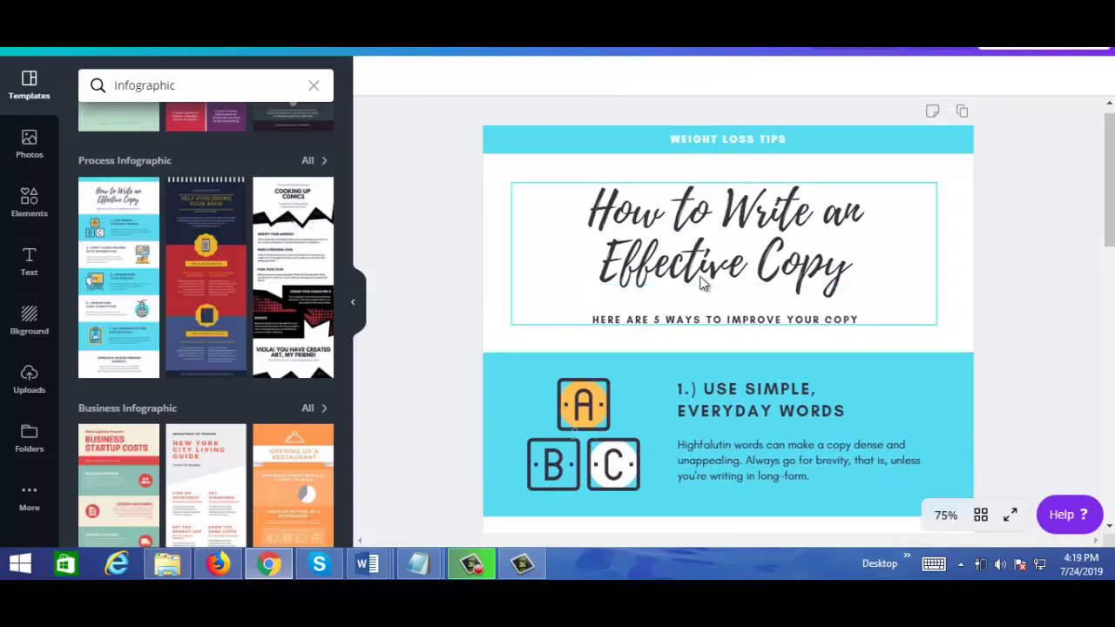
left_click(634, 217)
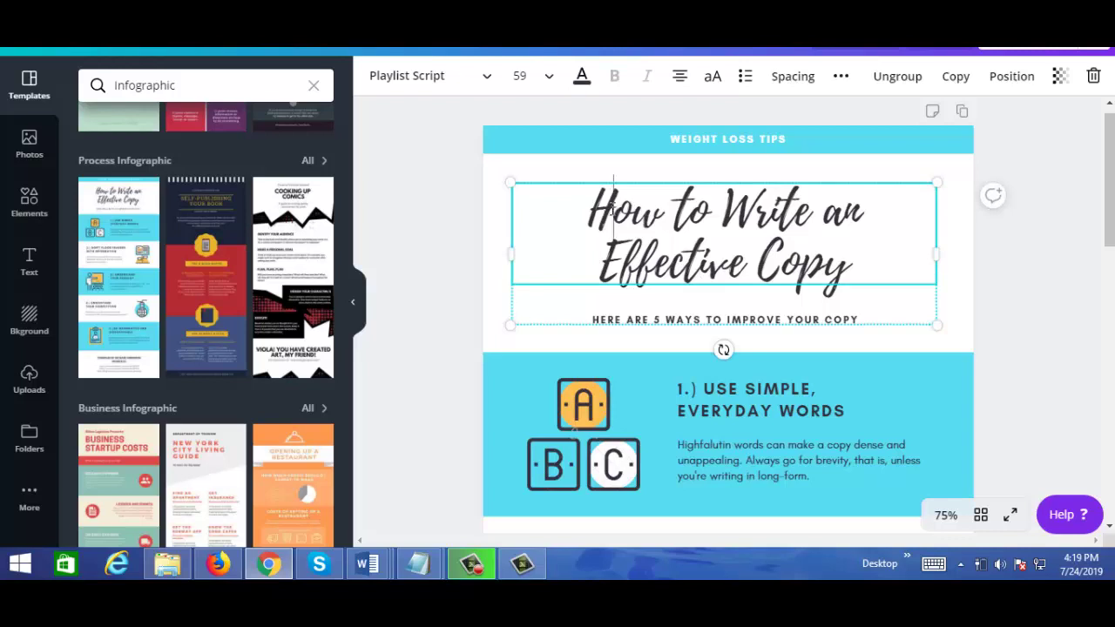
left_click_drag(587, 209, 849, 229)
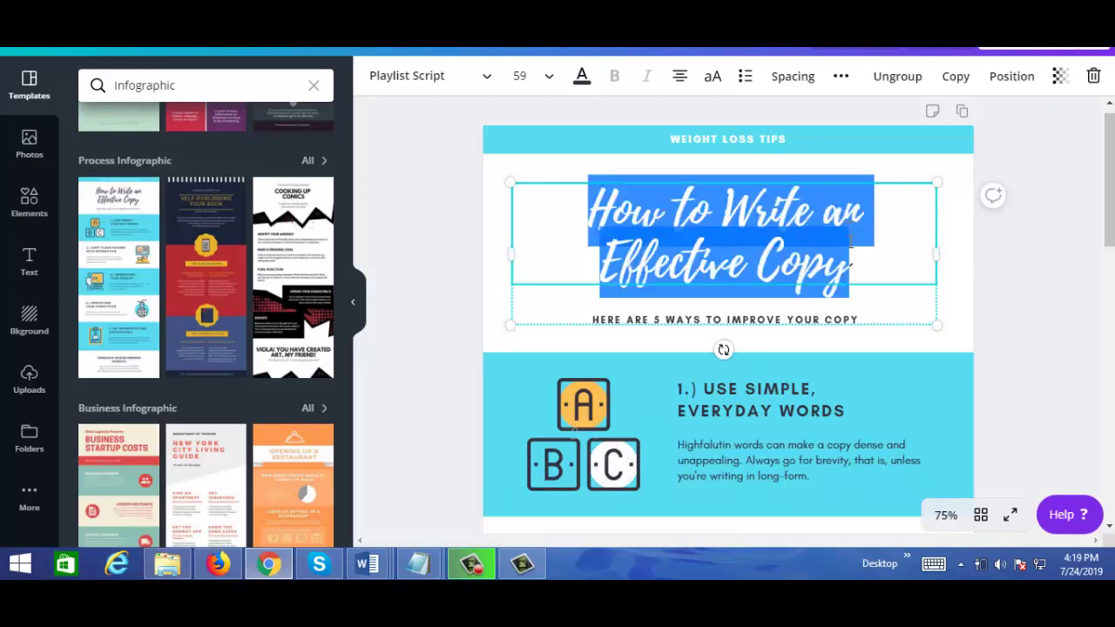
type("Top 5 ")
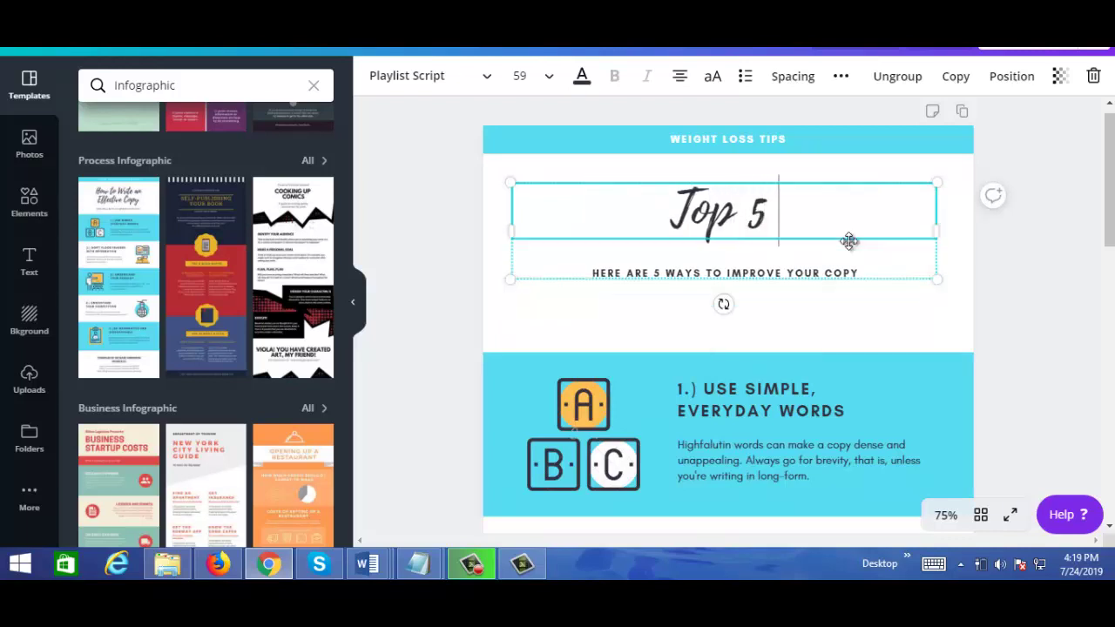
type("Weight Los")
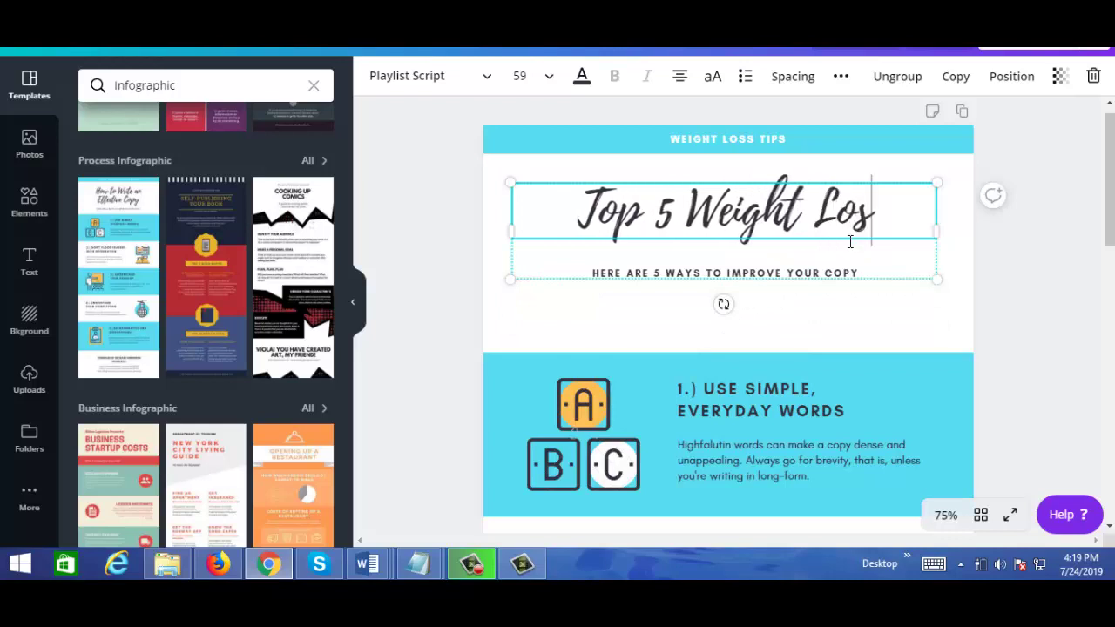
type("s Methods")
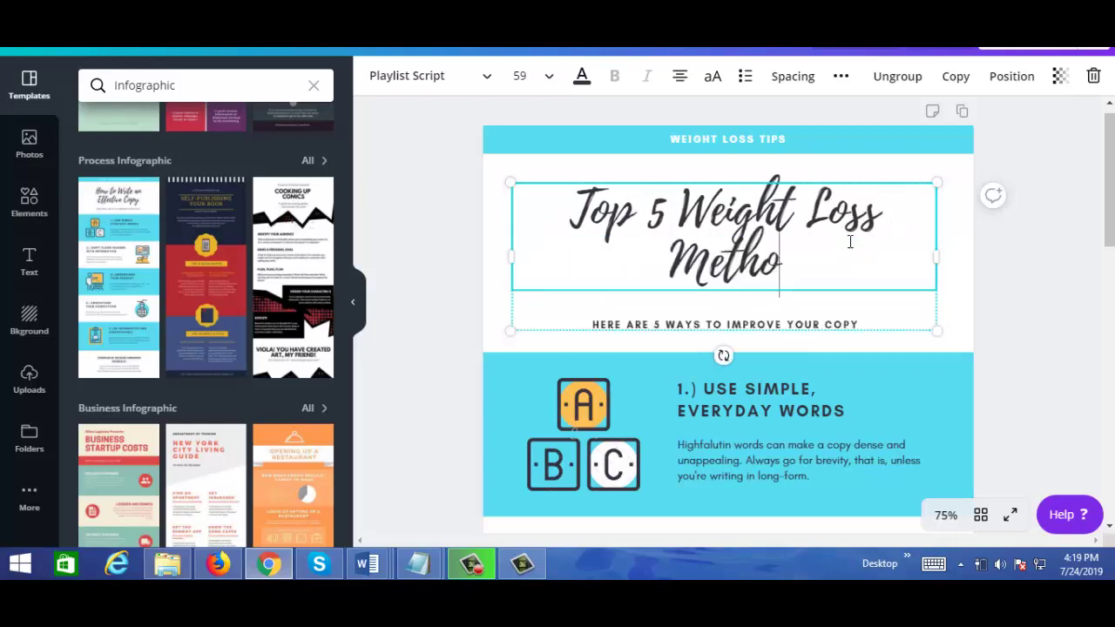
Change the ending of the subtitle below the main title so it reads "HERE ARE 5 WAYS TO LOVE WEIGHT"
left_click(745, 325)
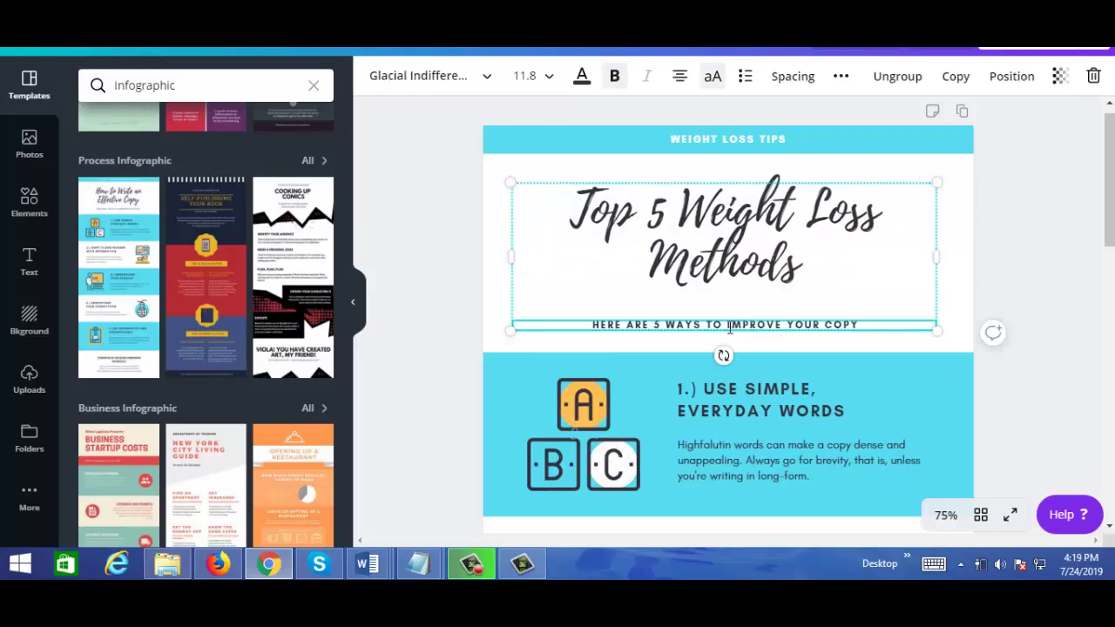
left_click(882, 331, "shift")
type("LOVE WEIGHT")
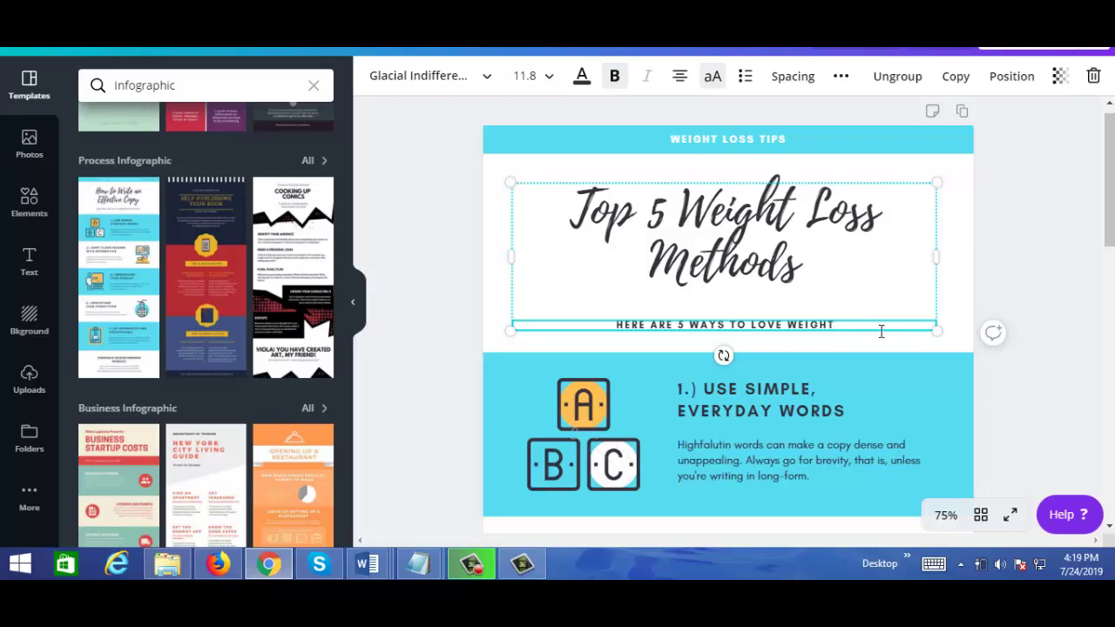
scroll(836, 305, "down", 3)
key("Escape")
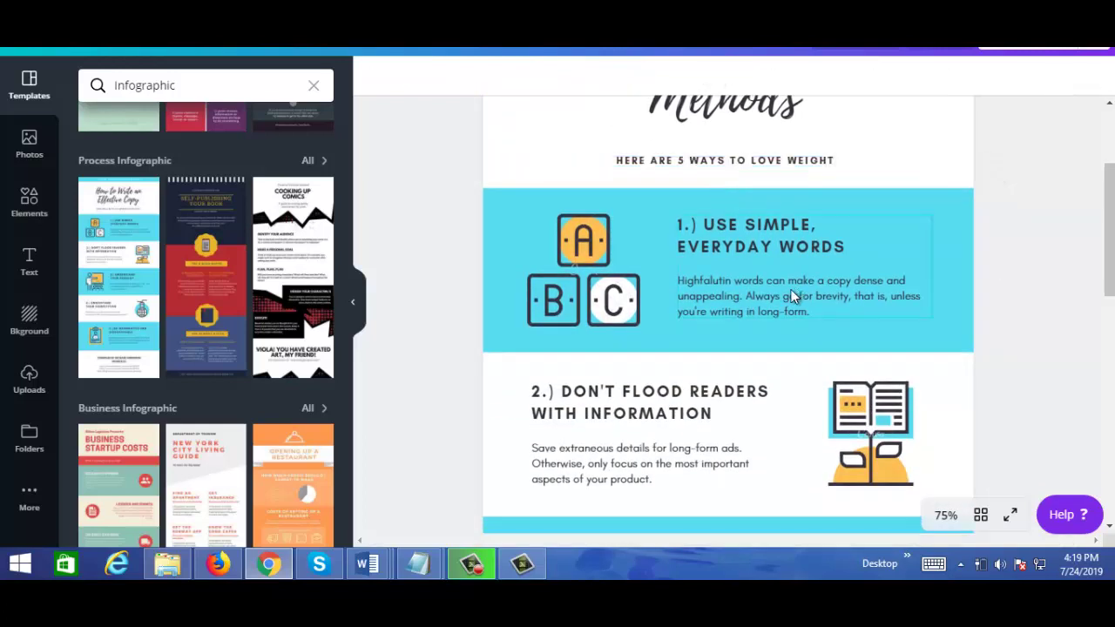
Replace the heading text after "1.)" in the first section with "EXERCISE", keeping the number
left_click(752, 226)
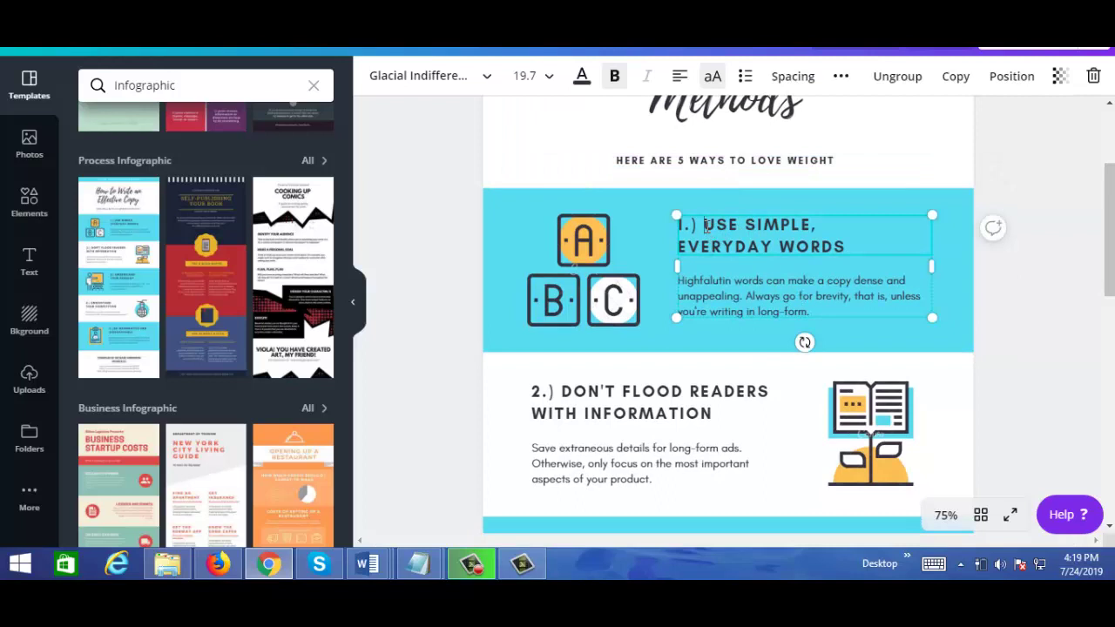
left_click_drag(704, 225, 853, 239)
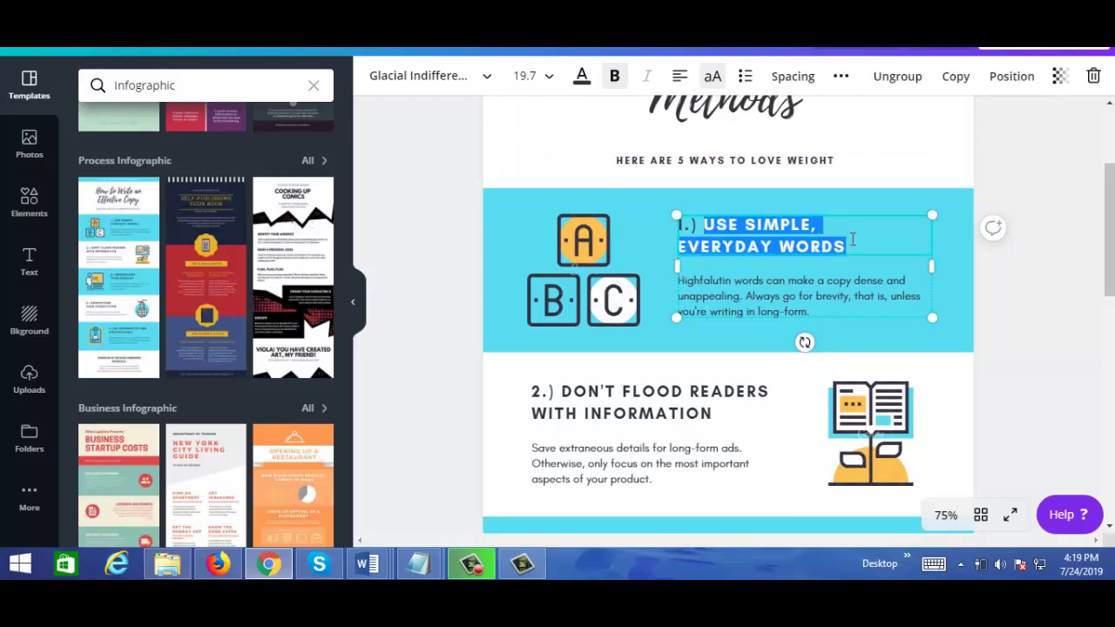
type("EXERCISE")
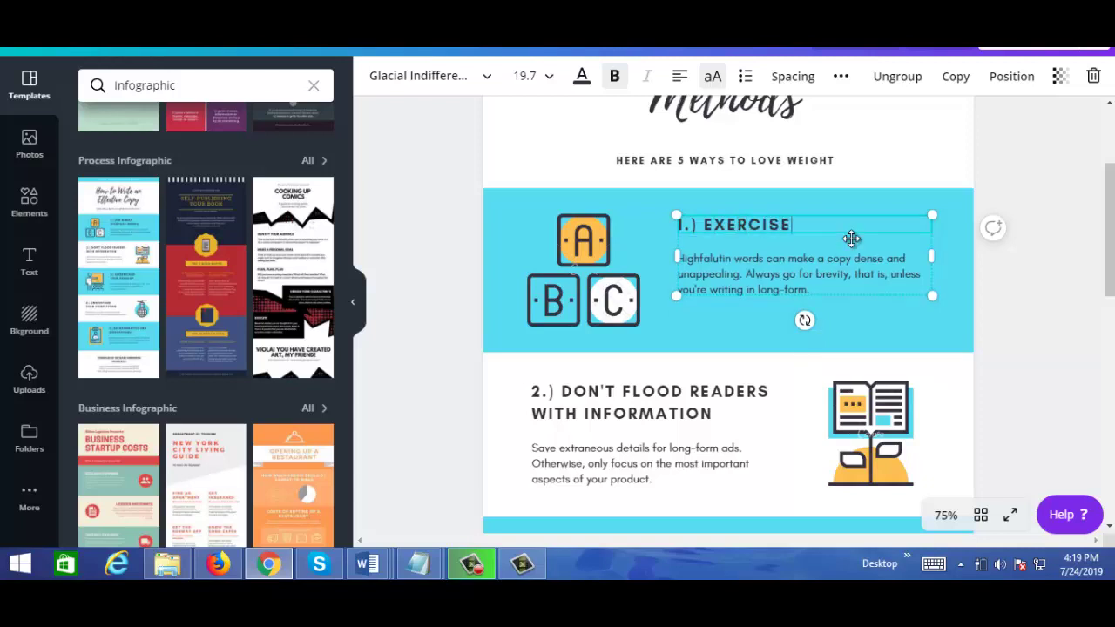
Replace the first section's body paragraph with "Exercise by walking for 15 minutes a day."
left_click(744, 261)
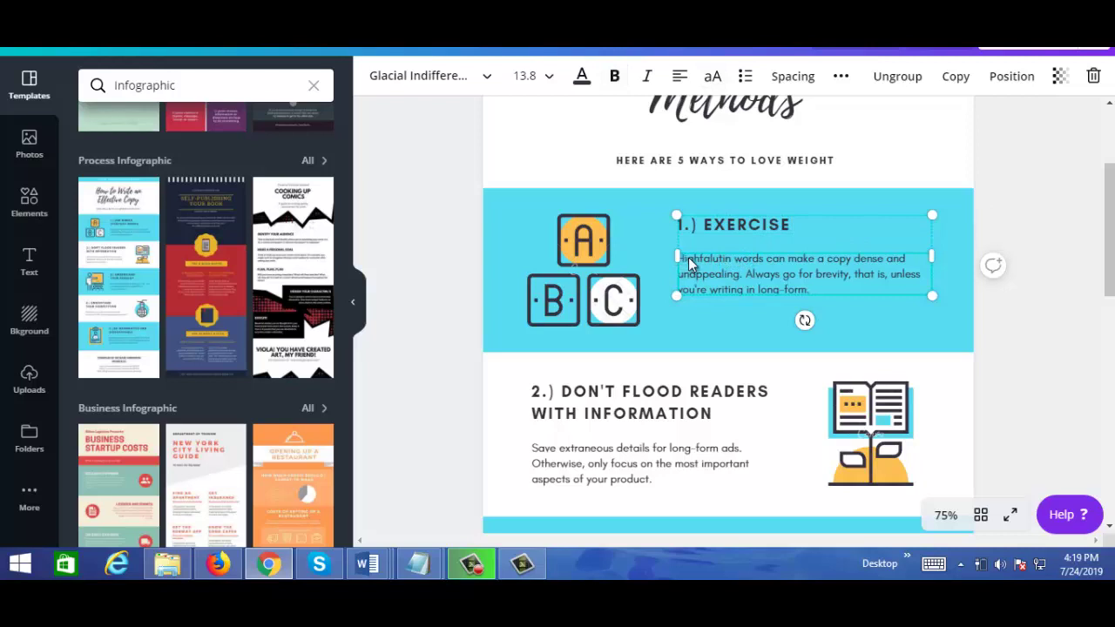
triple_click(722, 269)
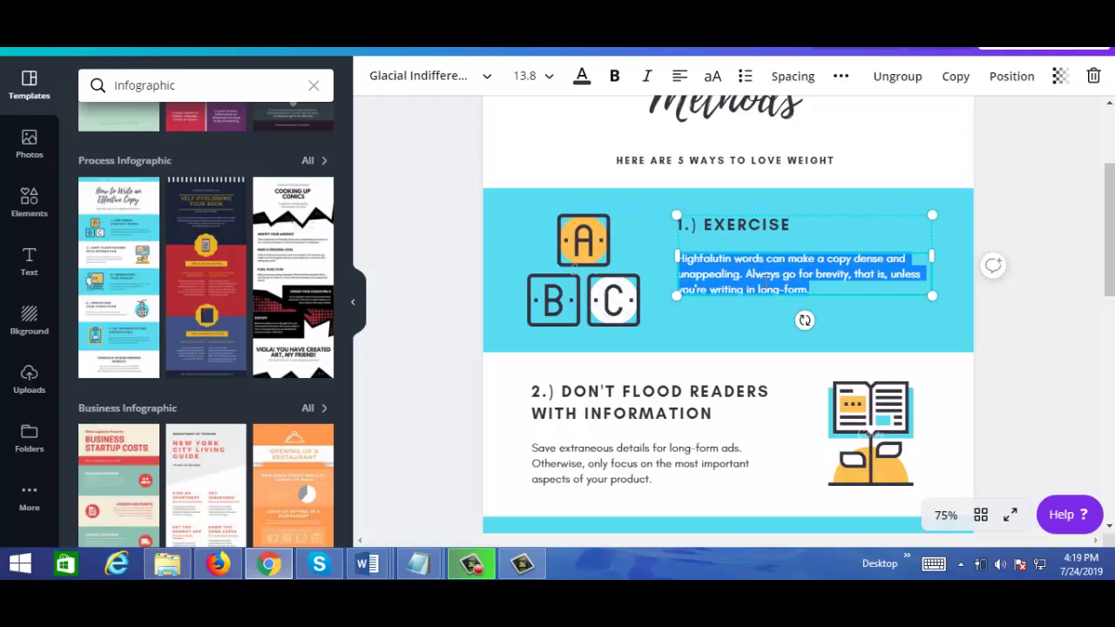
key("BackSpace")
type("Exer")
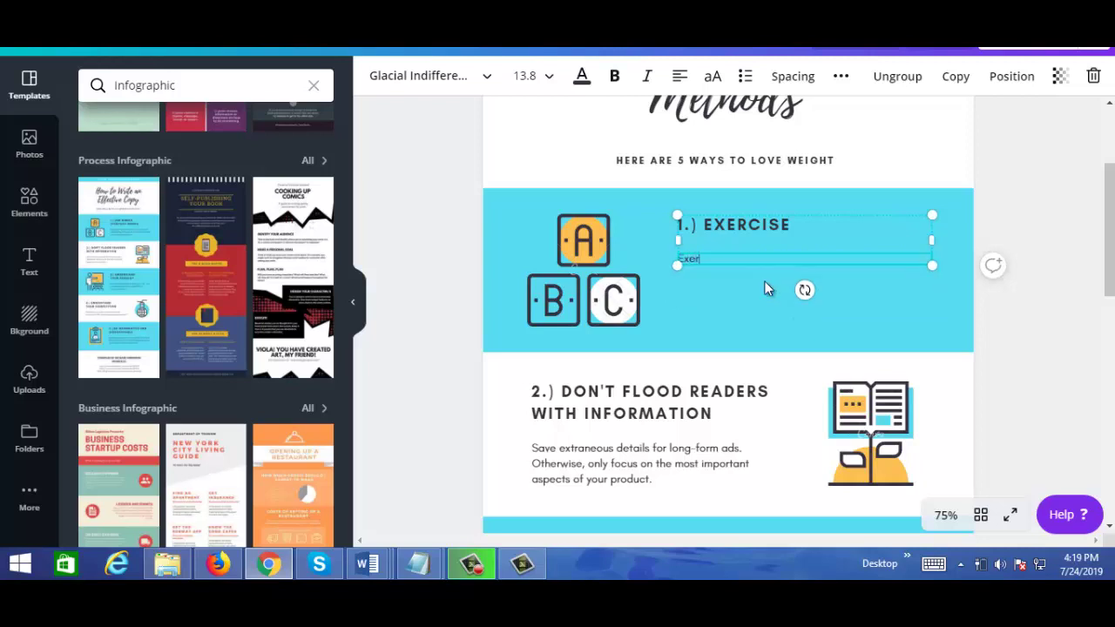
type("cise by walking for 15 minute")
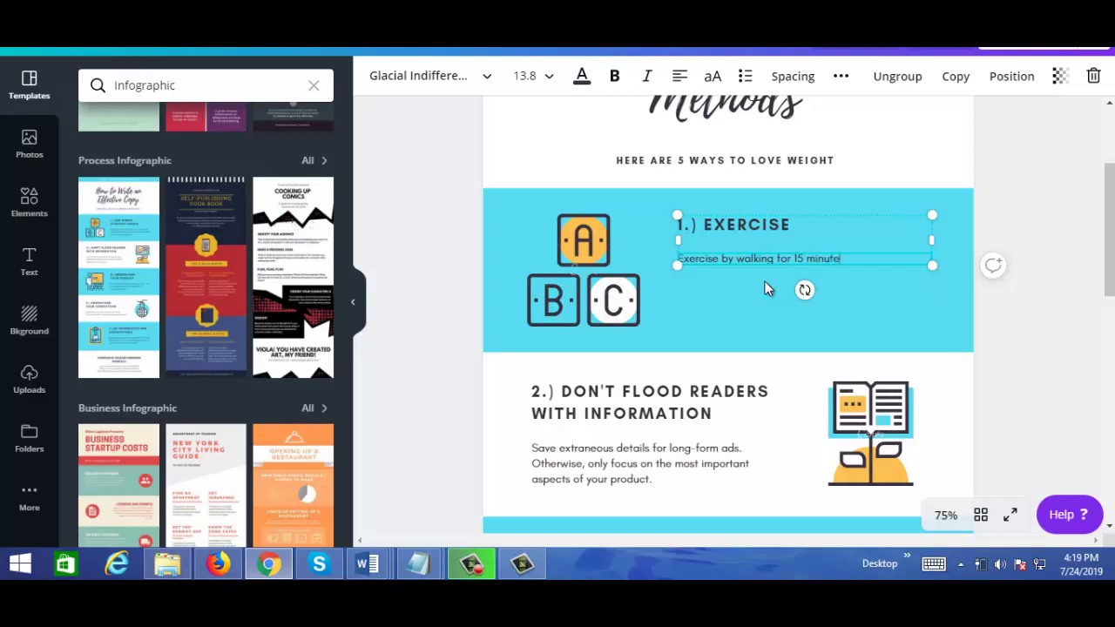
type("s a day.")
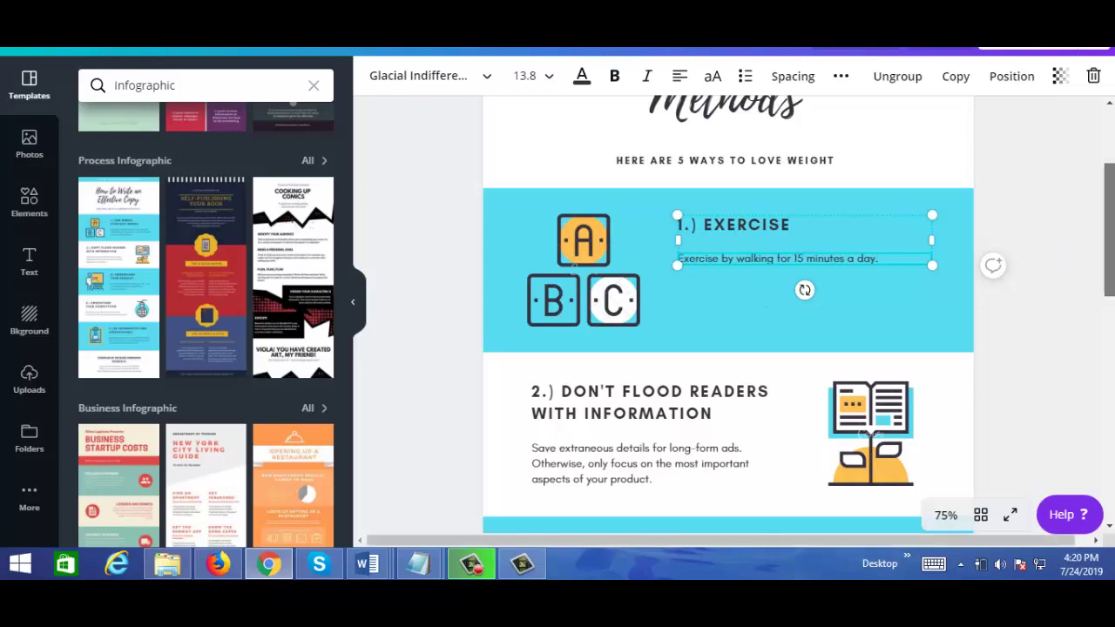
Replace the second section's heading text after "2.)" with "REDUCE CALORIES", keeping the number
left_click_drag(1111, 251, 1112, 278)
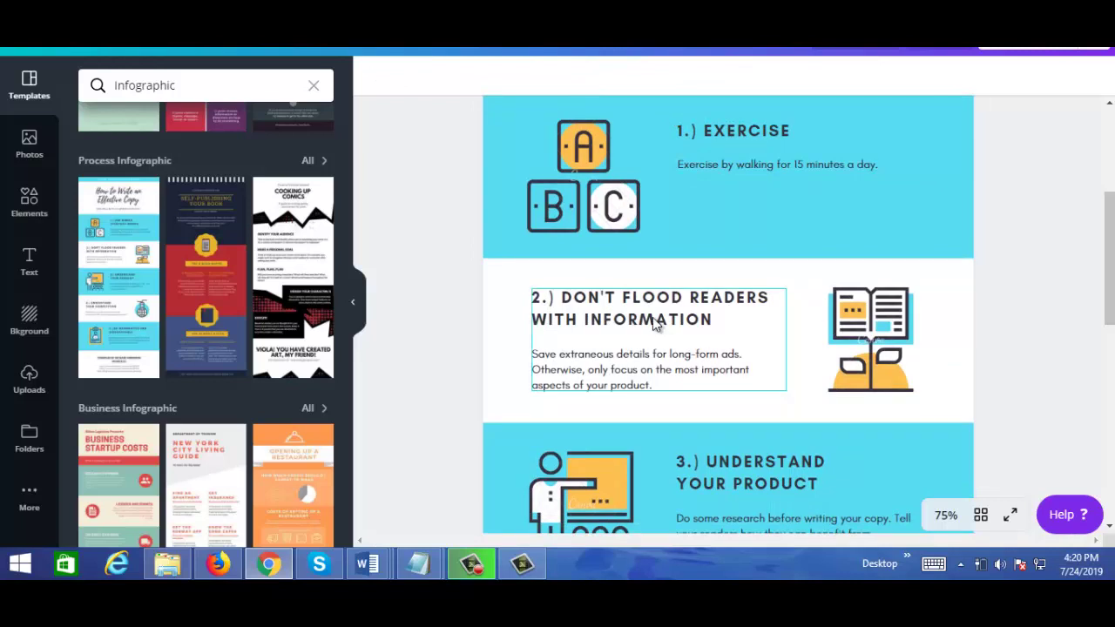
left_click(622, 320)
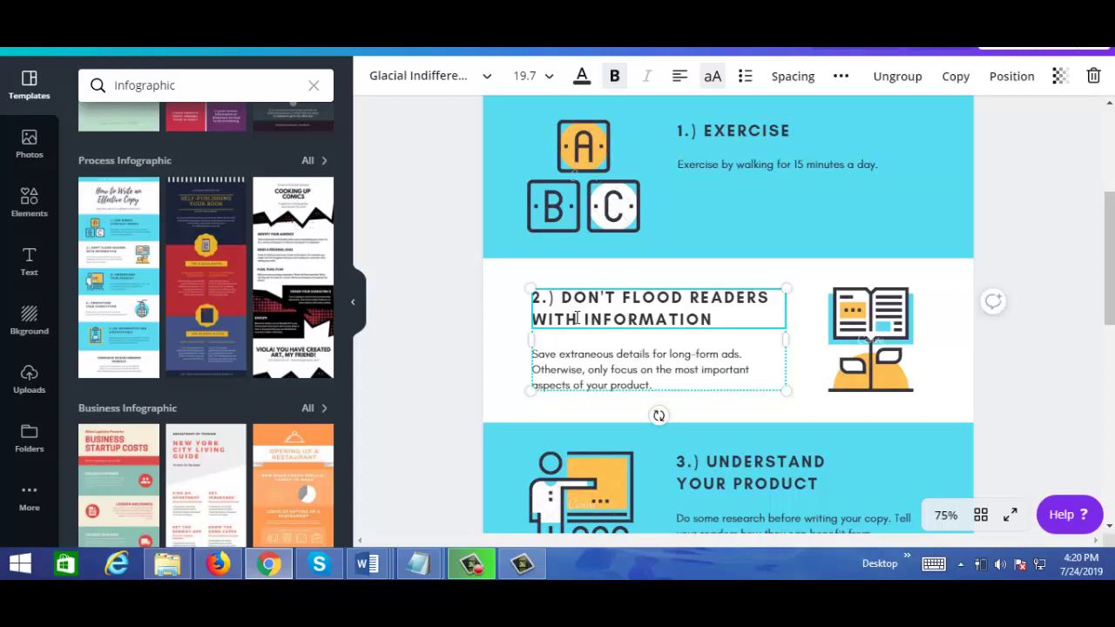
left_click_drag(561, 297, 716, 317)
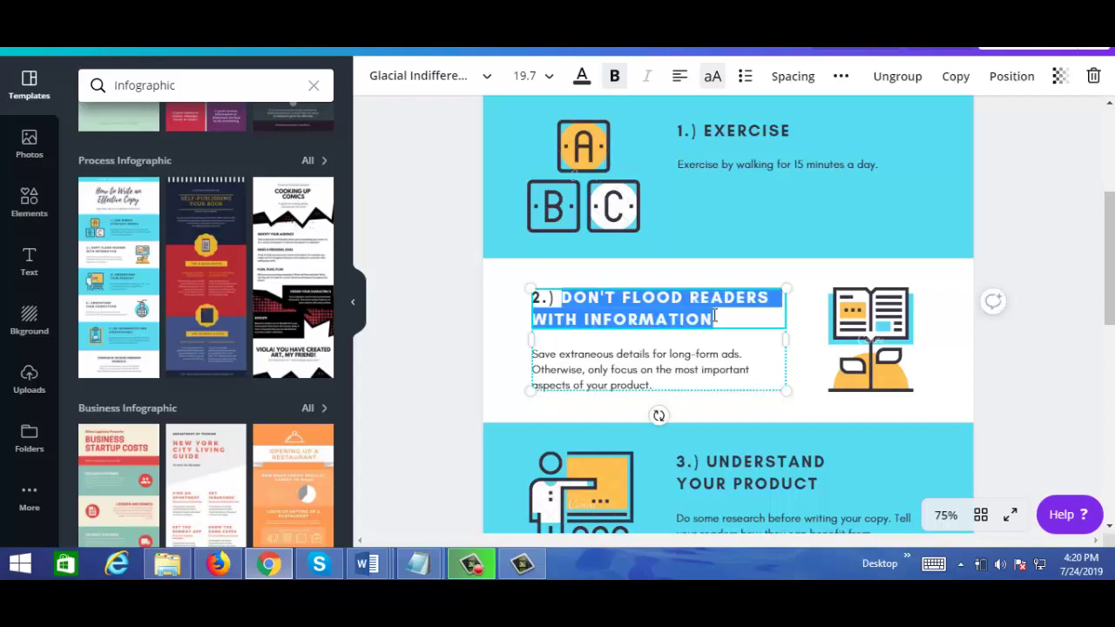
type("REDUCE")
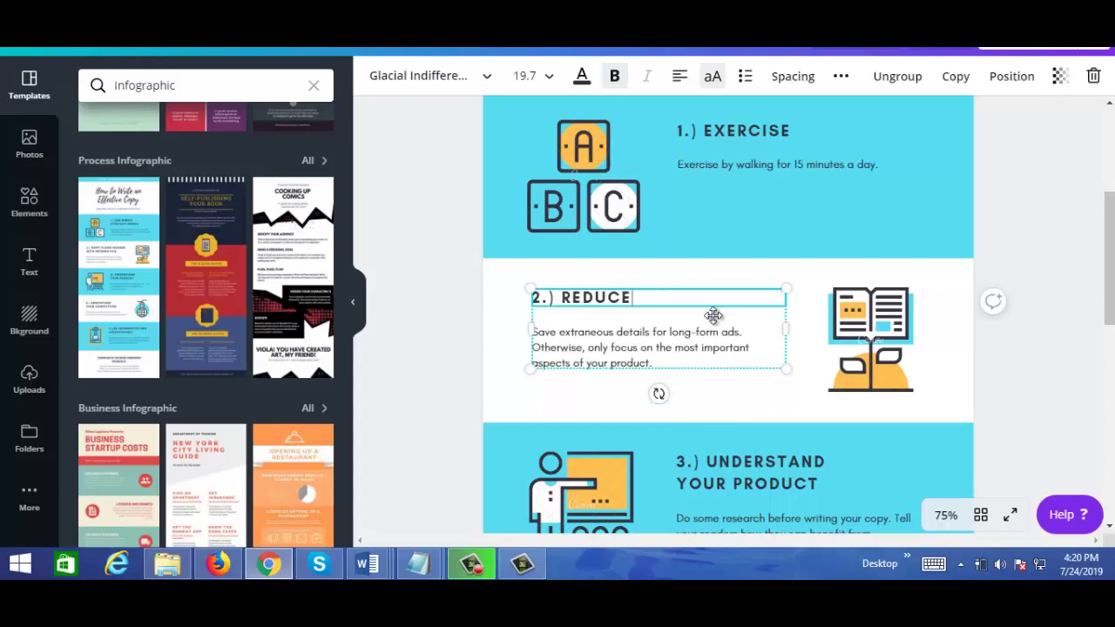
type(" CALORIES")
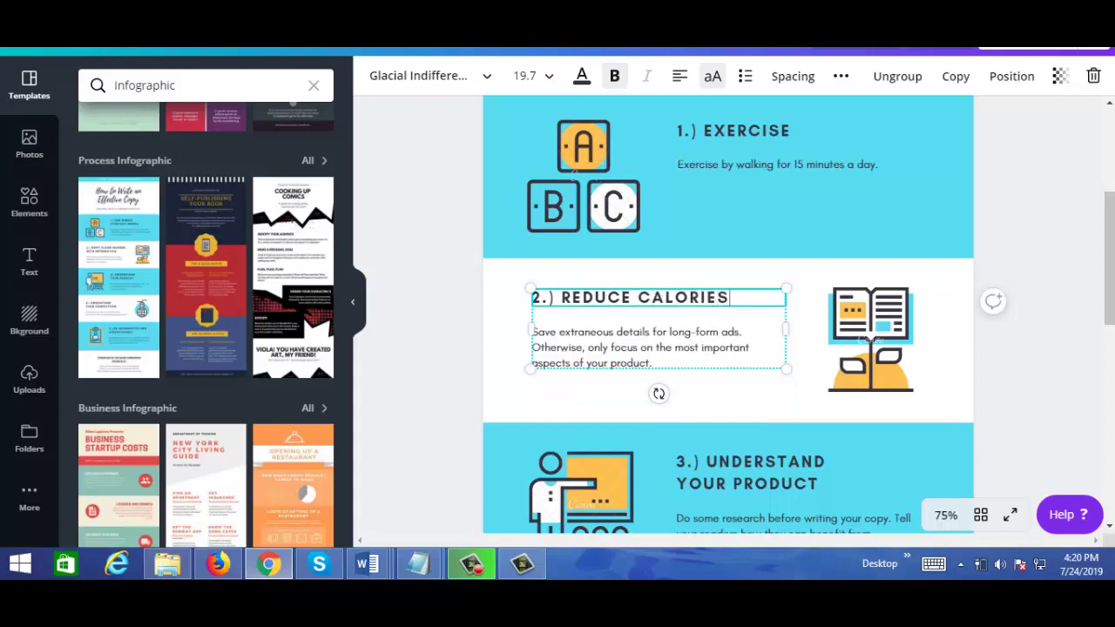
left_click(587, 340)
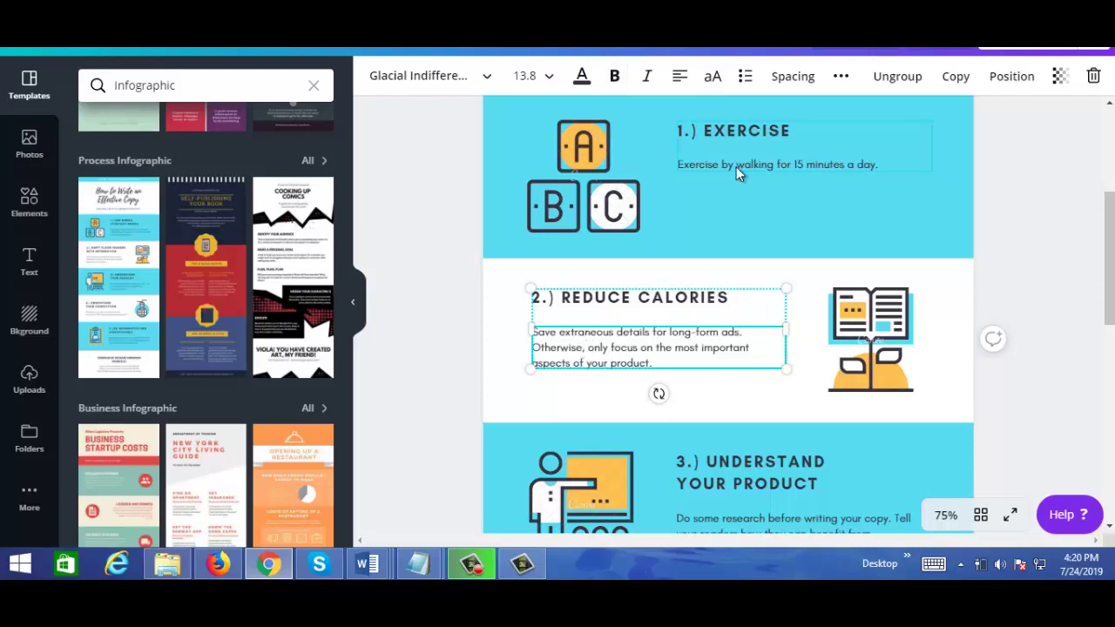
Change the third section's heading after "3.)" to "INTERMITTENT FASTING", leaving its body paragraph as is
scroll(1106, 298, "down", 2)
scroll(1106, 298, "down", 1)
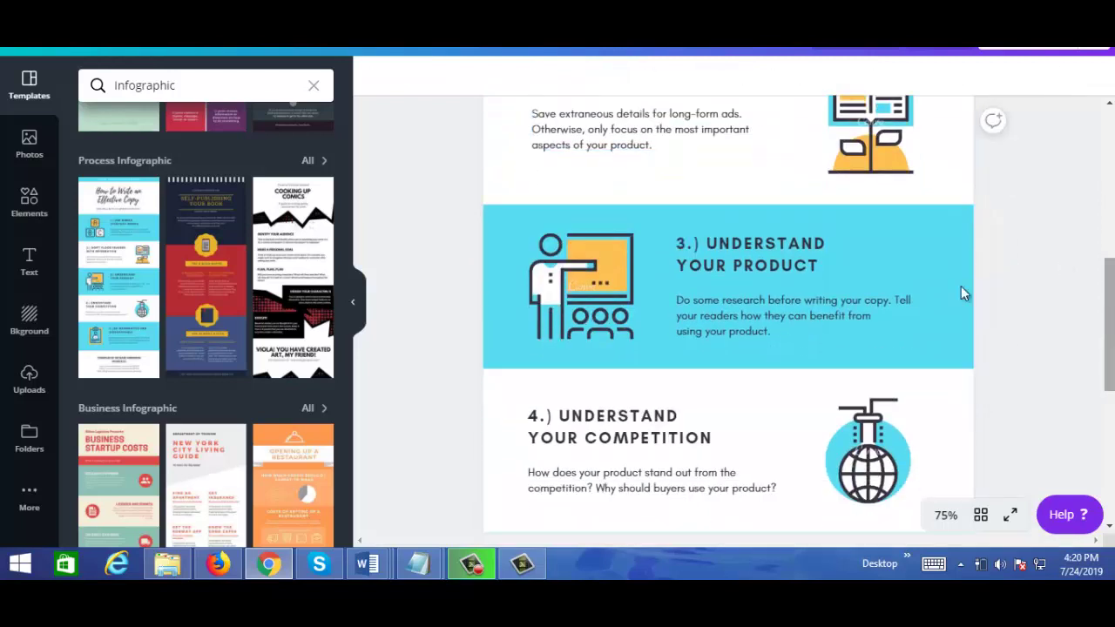
left_click(734, 245)
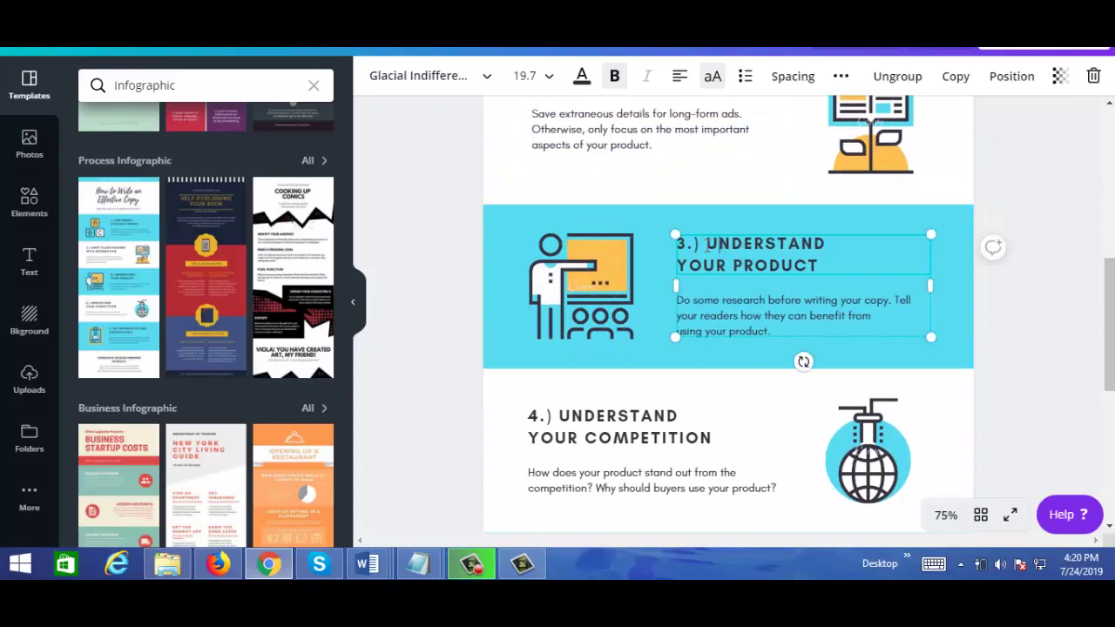
left_click_drag(706, 245, 828, 260)
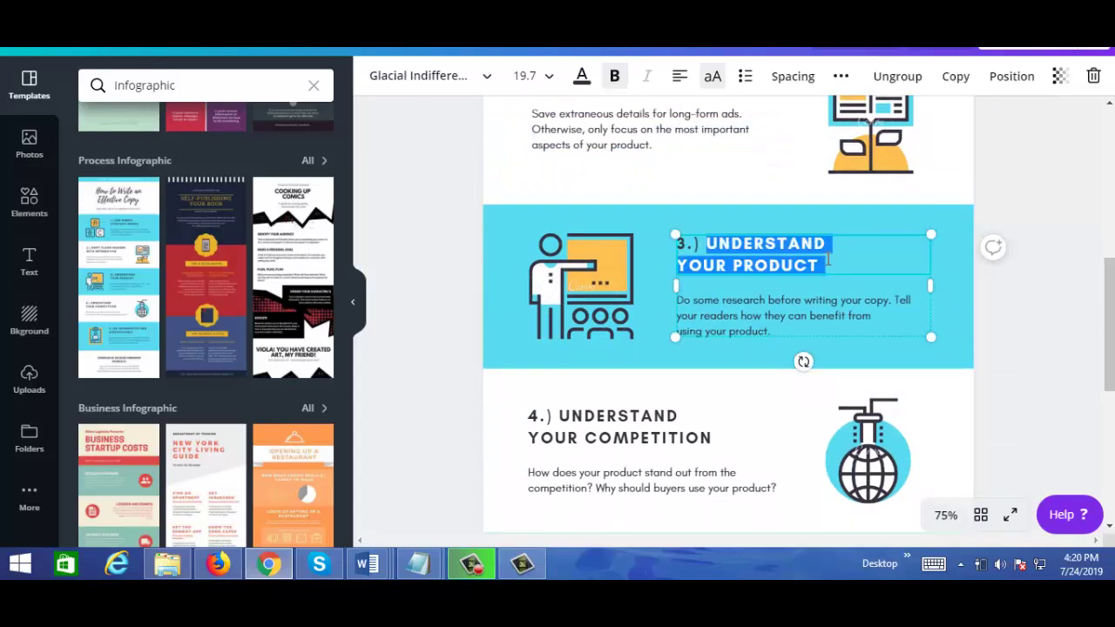
type("INTERM")
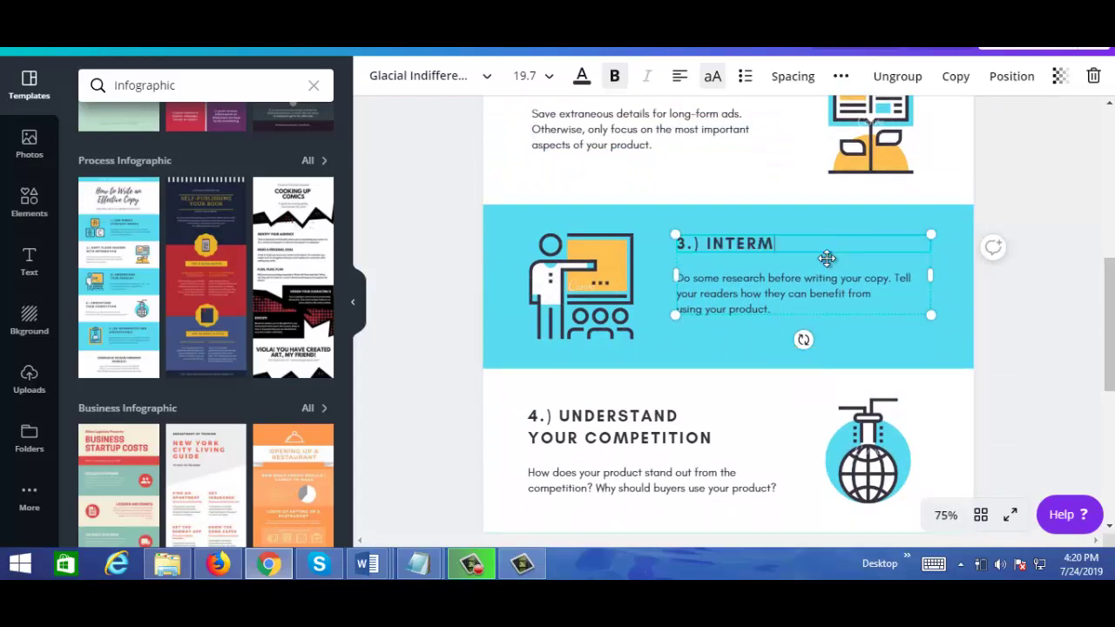
type("ITTENT FASTING")
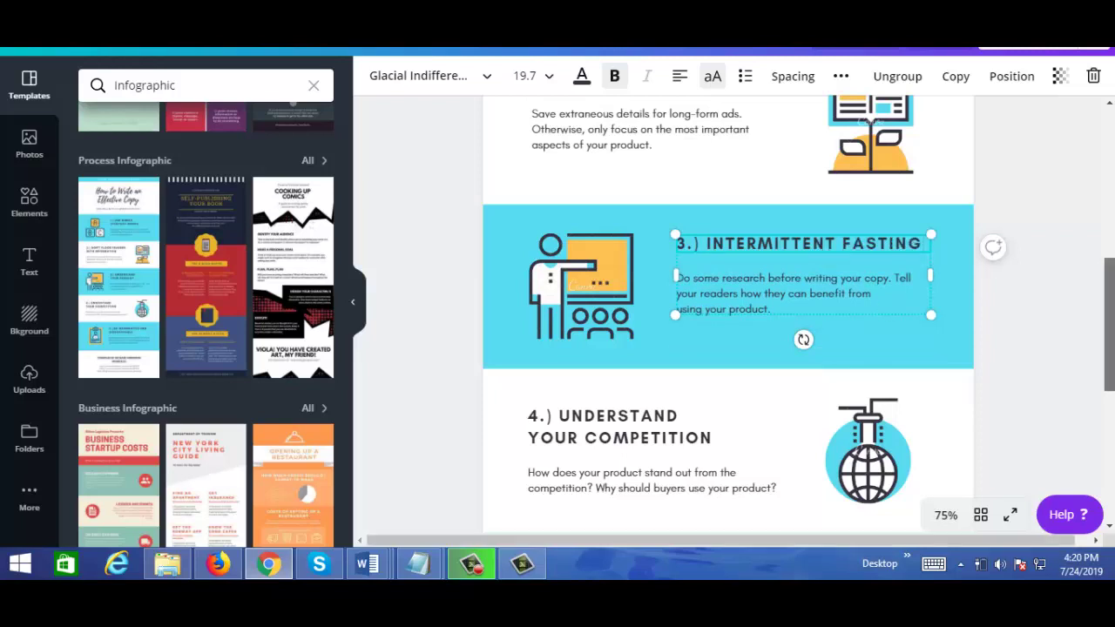
Replace the fourth section's heading text after "4.)" with "YOGA", keeping the number
left_click_drag(1107, 331, 1108, 396)
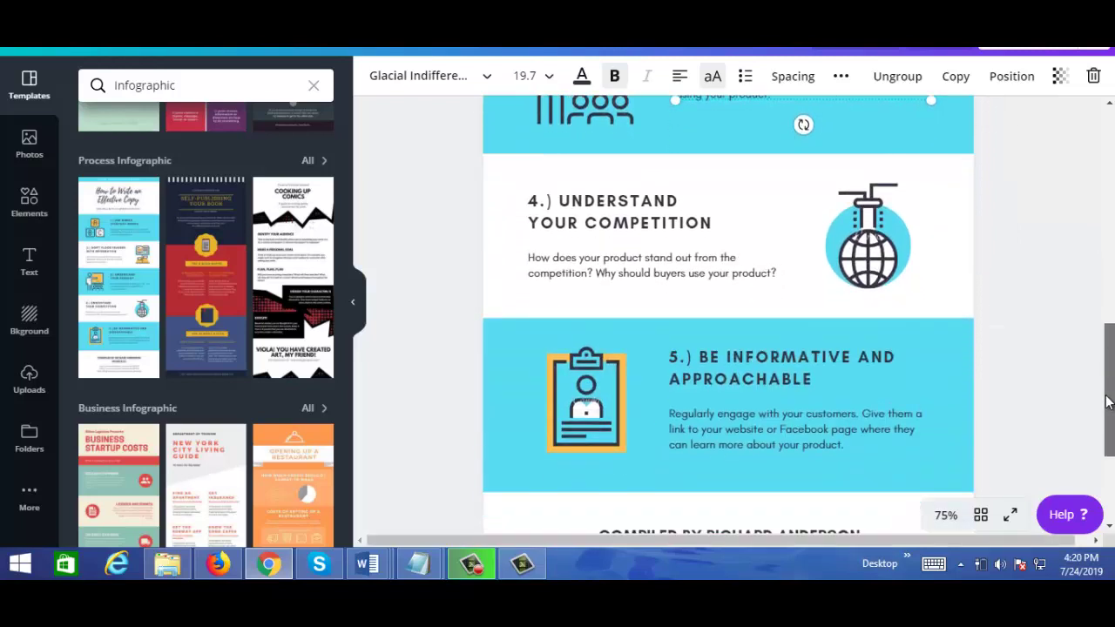
left_click(567, 207)
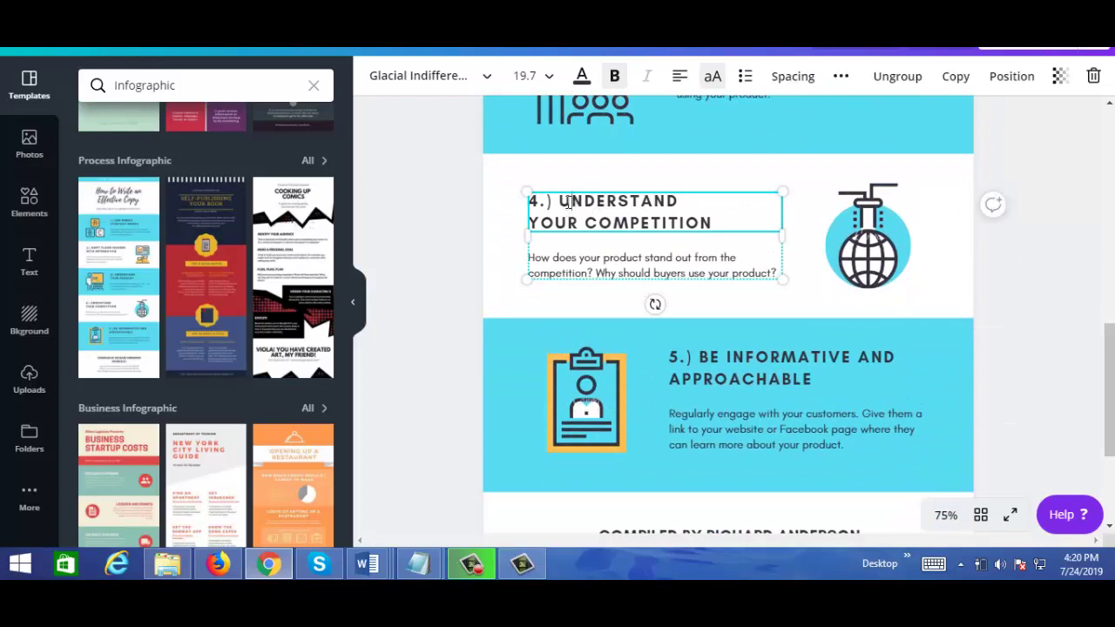
left_click_drag(559, 202, 714, 226)
type("YOGA")
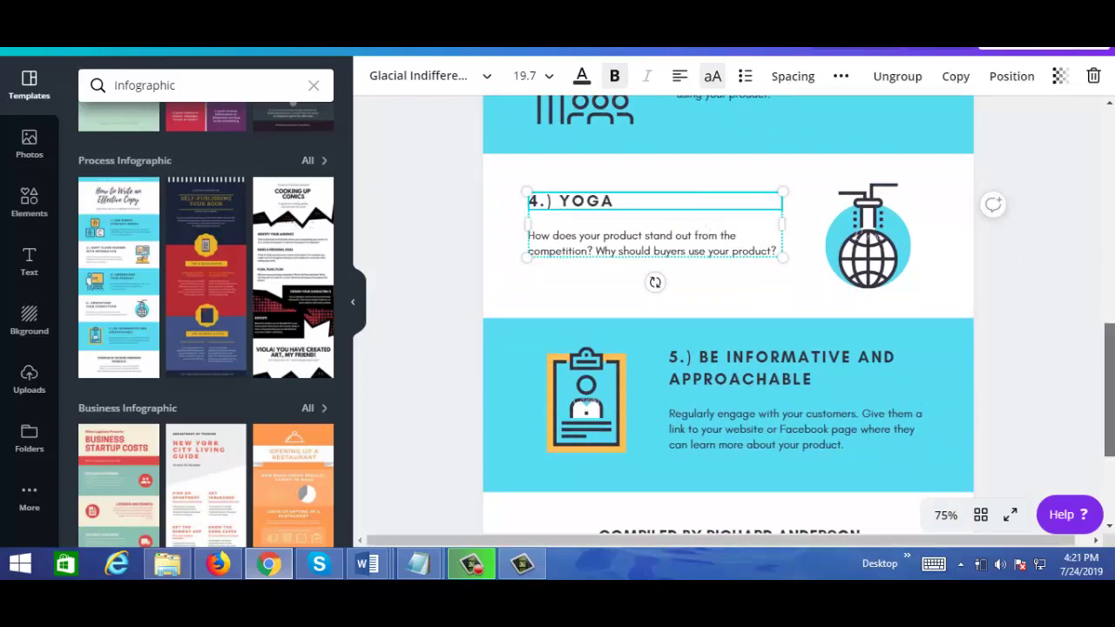
Replace the fifth section's heading text after "5.)" with "EAT LESS JUNK FOOD", keeping the number
left_click_drag(1105, 349, 1105, 383)
left_click(817, 293)
left_click(733, 253)
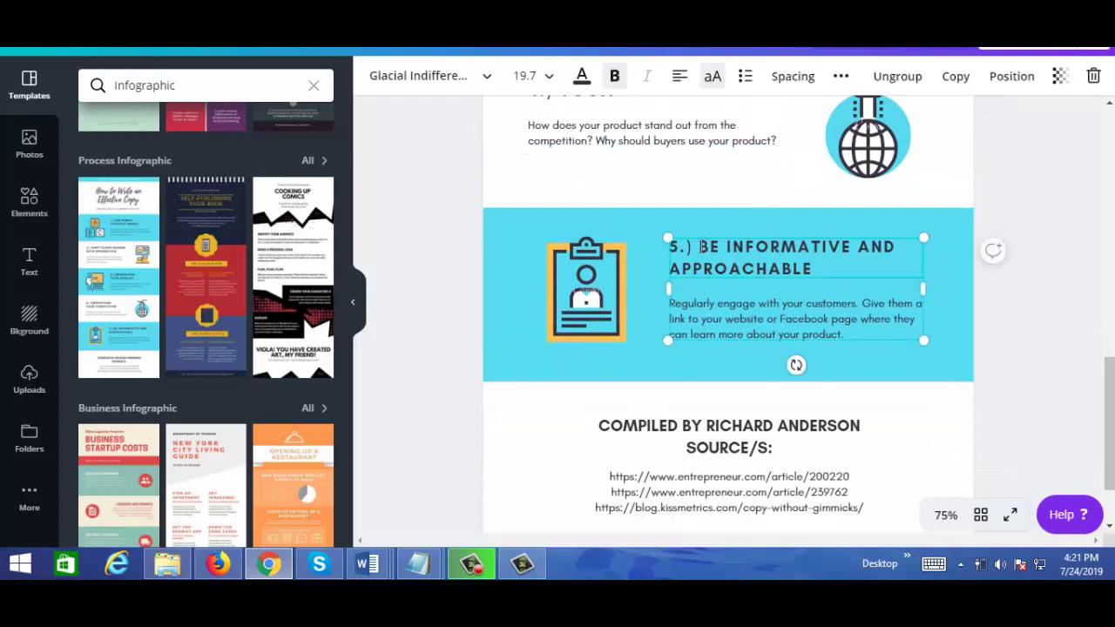
left_click_drag(698, 247, 825, 261)
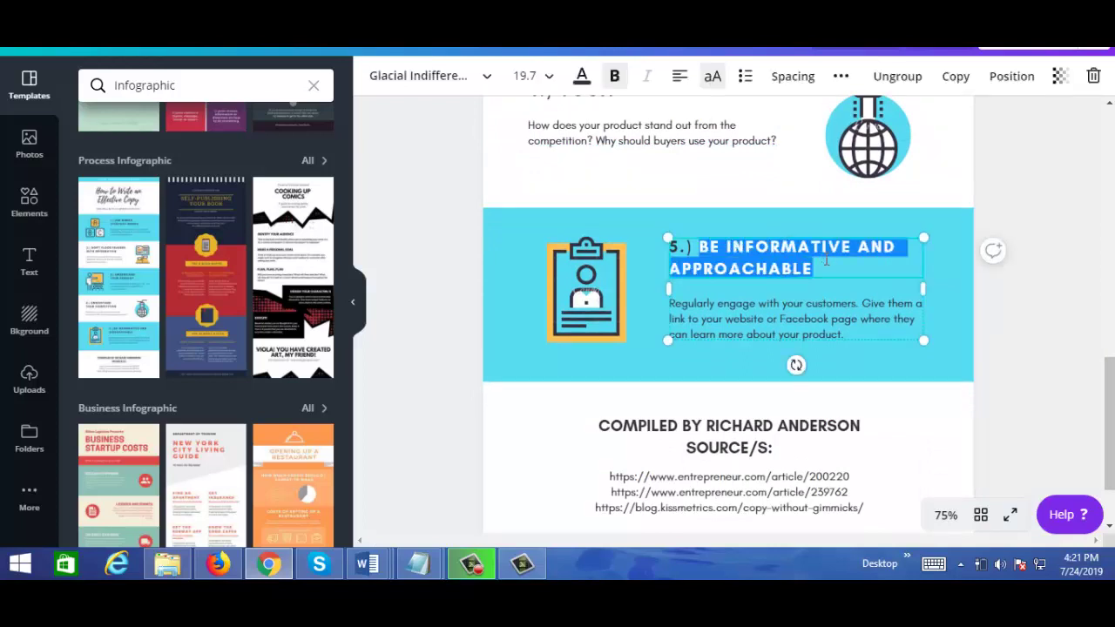
type("EAT LE")
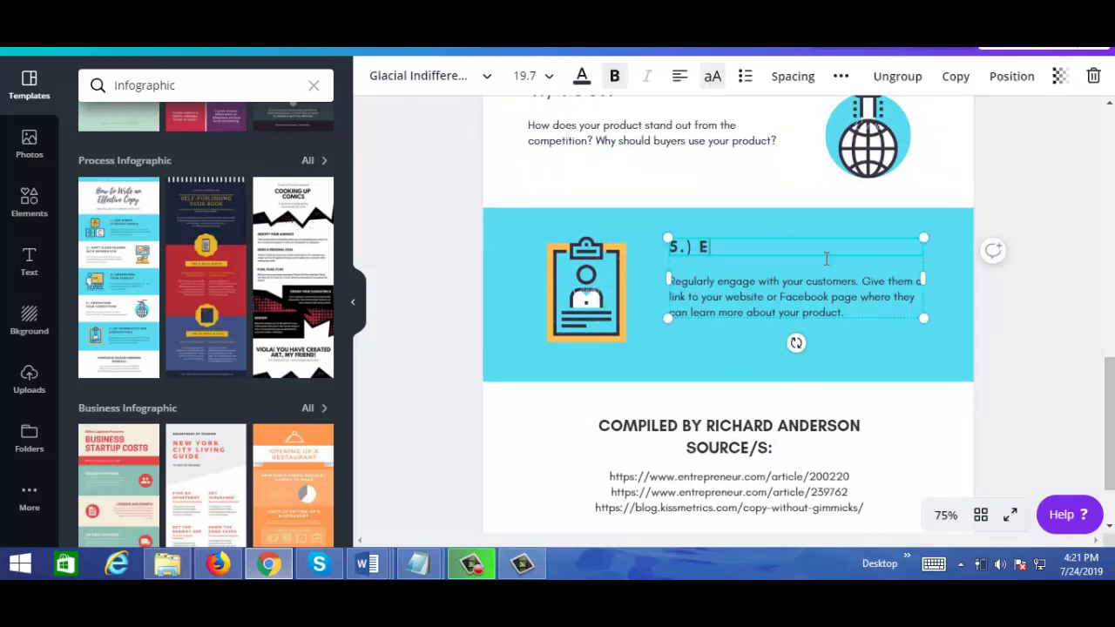
type("SS JUNK FOOD")
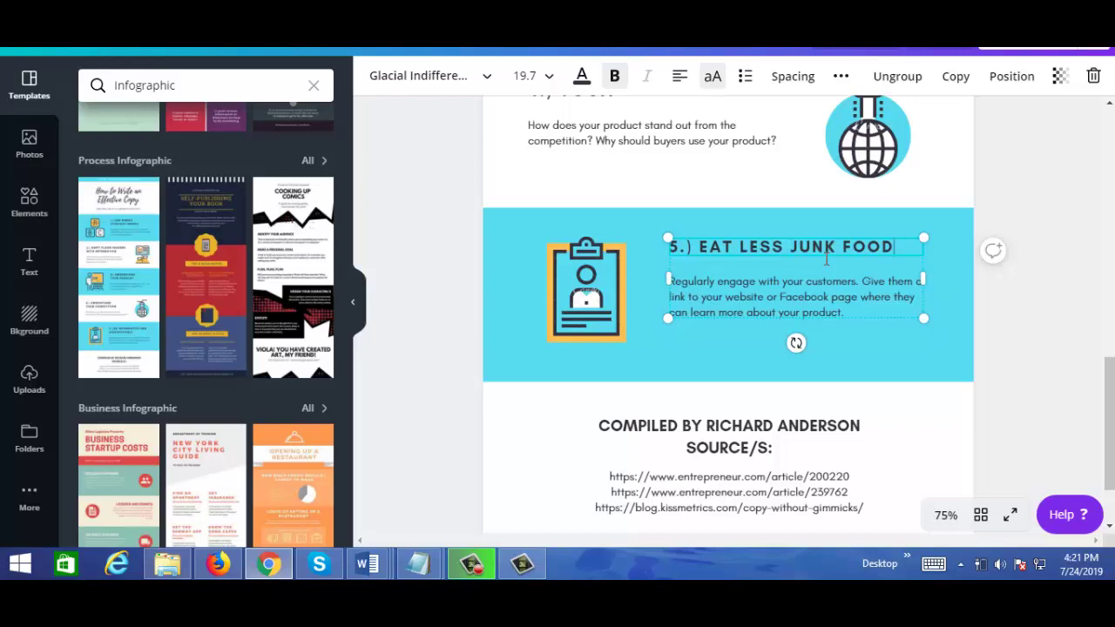
left_click(708, 297)
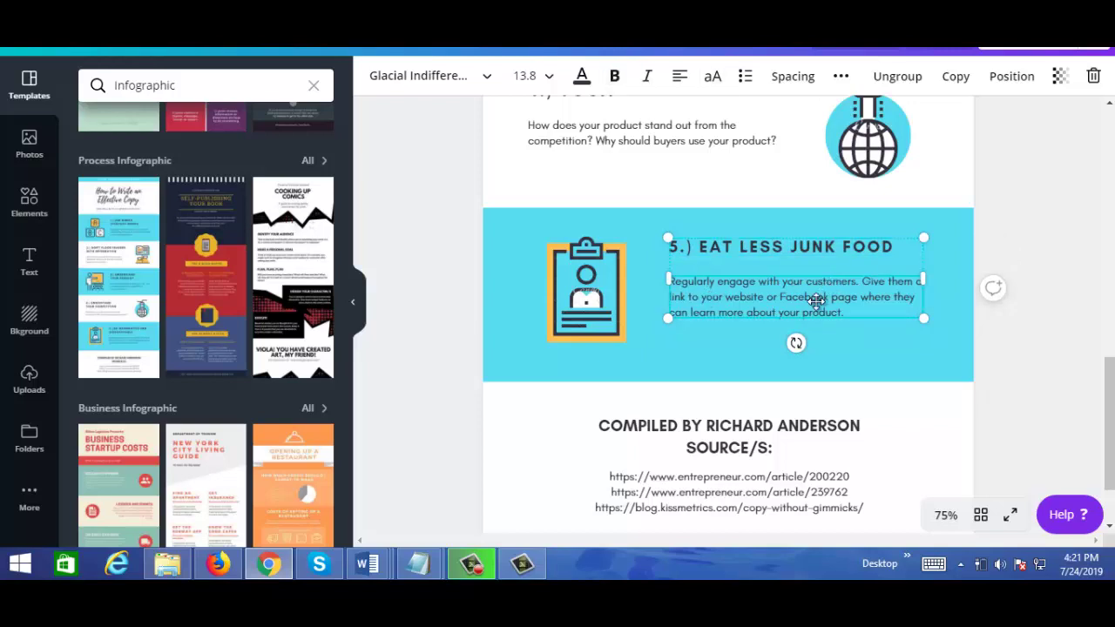
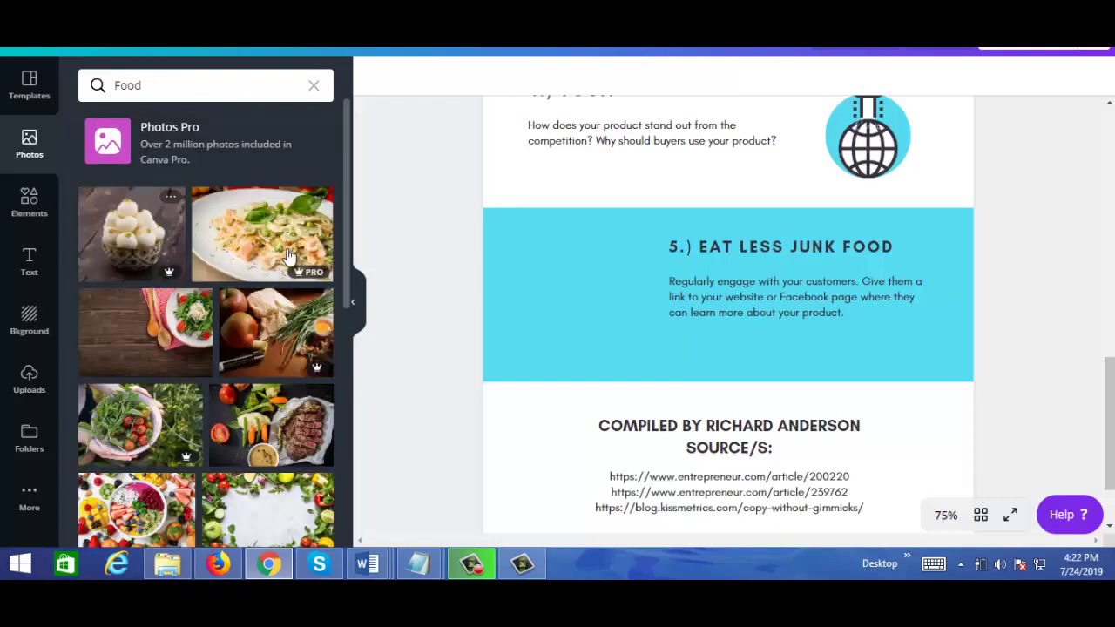
Add the free food photo of a salad plate and wooden spoons on a dark table, and move it down over the fifth section
left_click(168, 348)
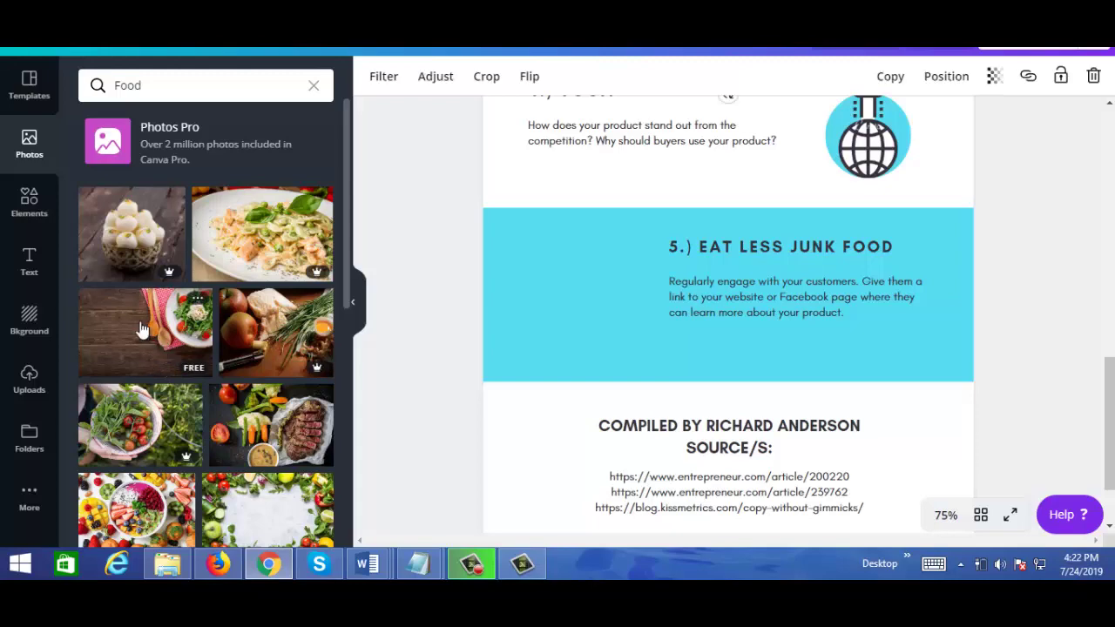
left_click_drag(1111, 394, 1111, 290)
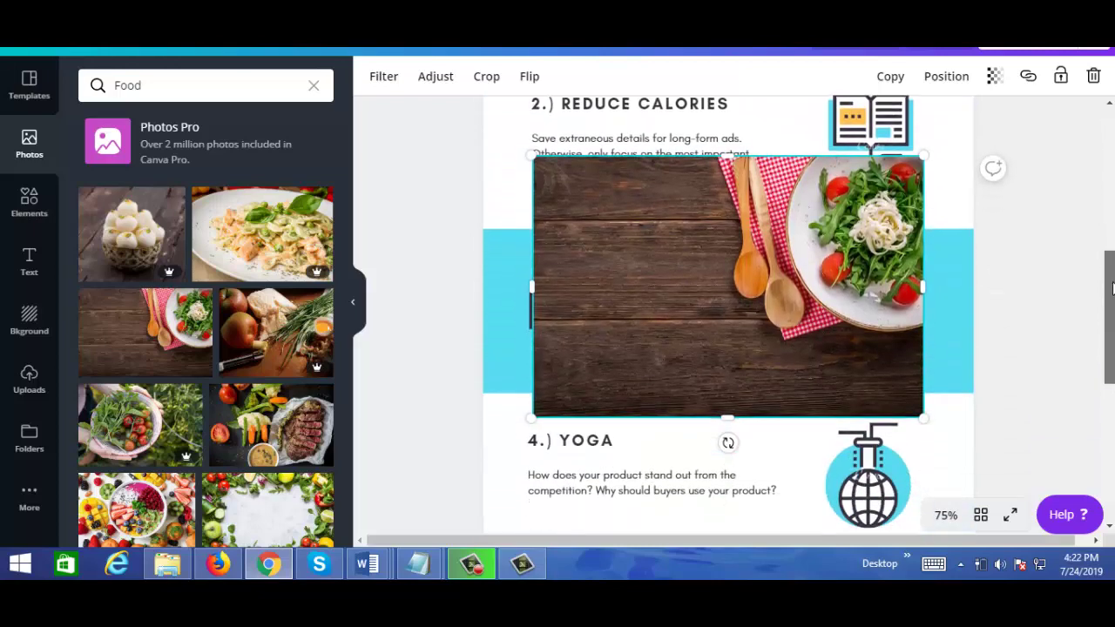
left_click_drag(685, 239, 682, 368)
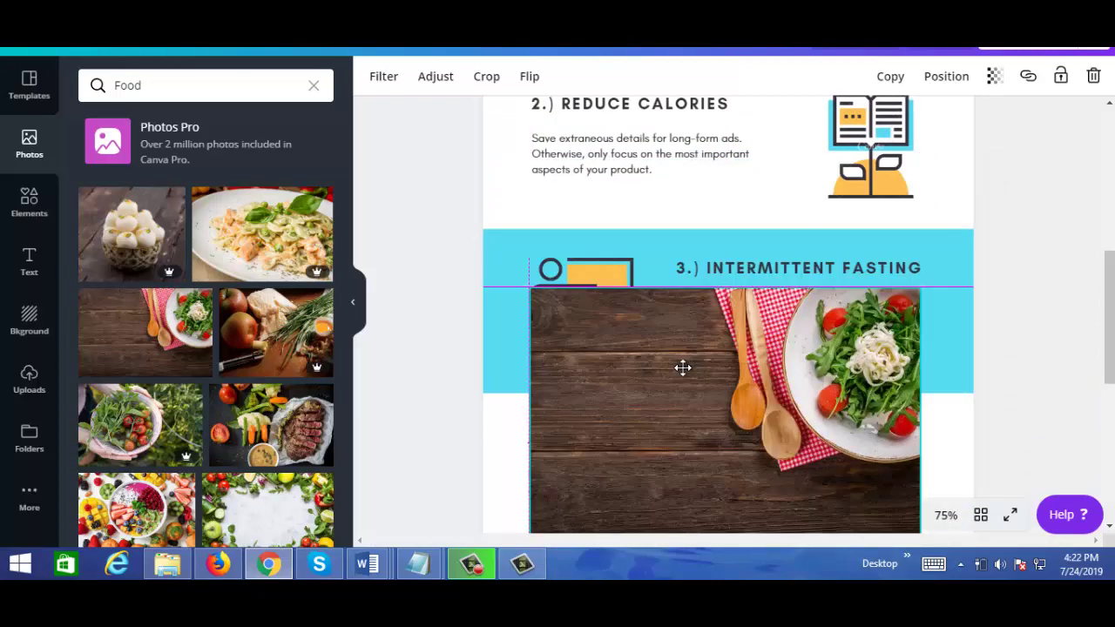
left_click_drag(1111, 327, 1111, 392)
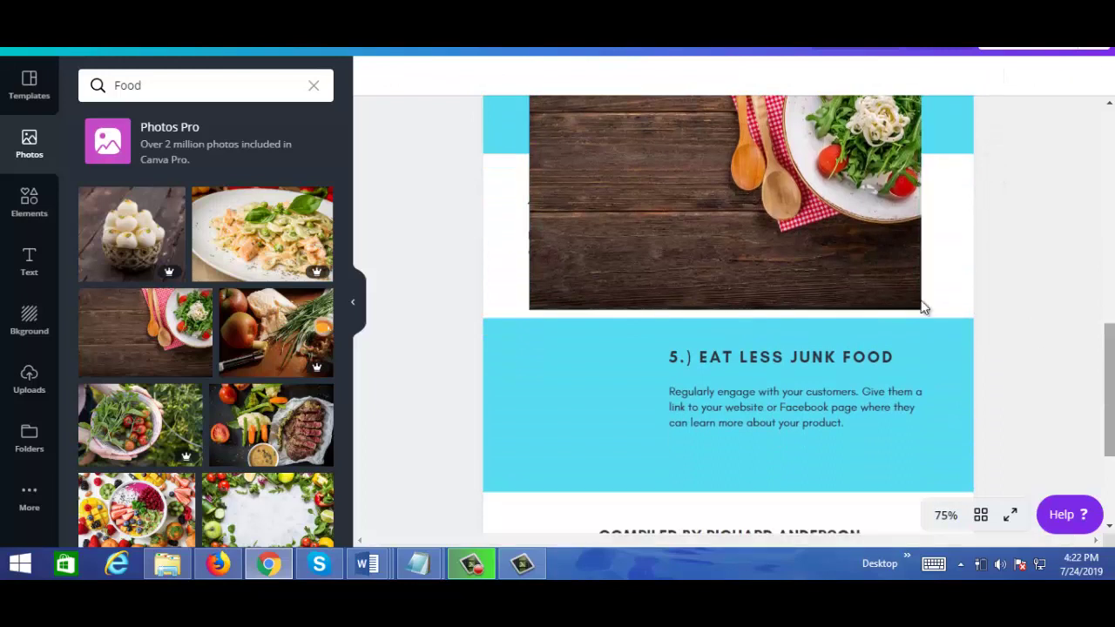
left_click_drag(828, 249, 791, 426)
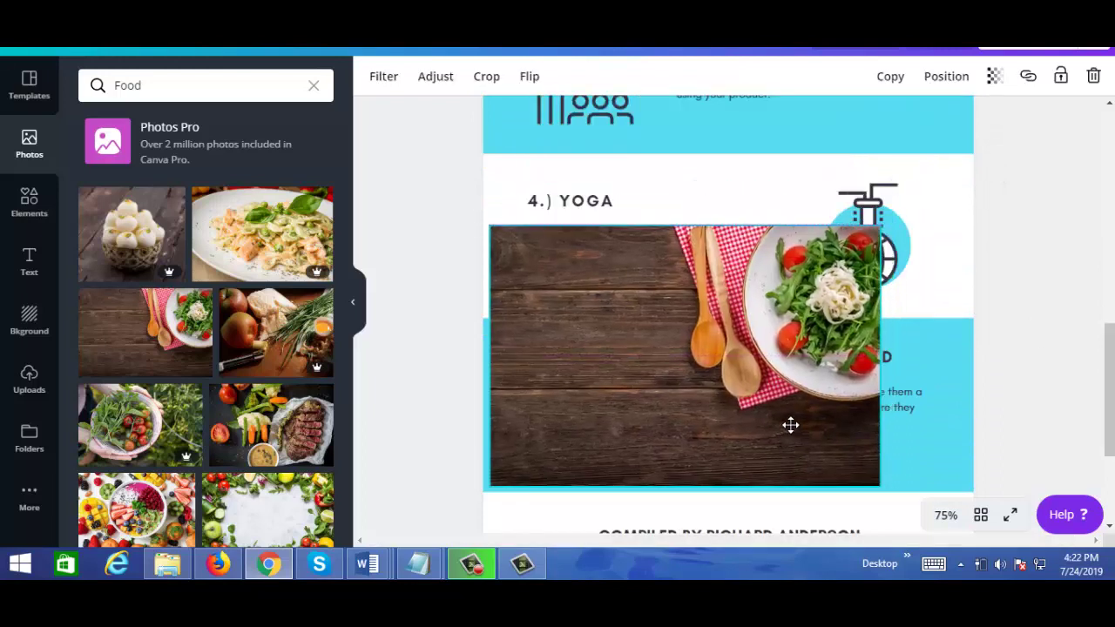
Crop the food photo down to the salad plate and a spoon, and place it in the empty space beside the fifth section's text
left_click_drag(676, 299, 695, 269)
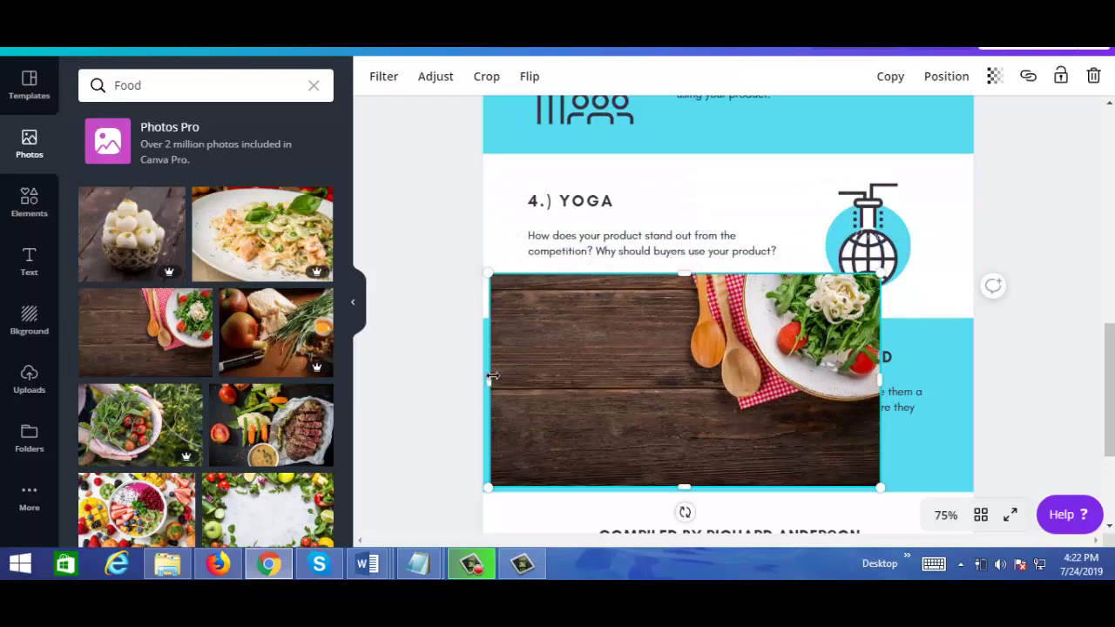
left_click_drag(490, 378, 664, 372)
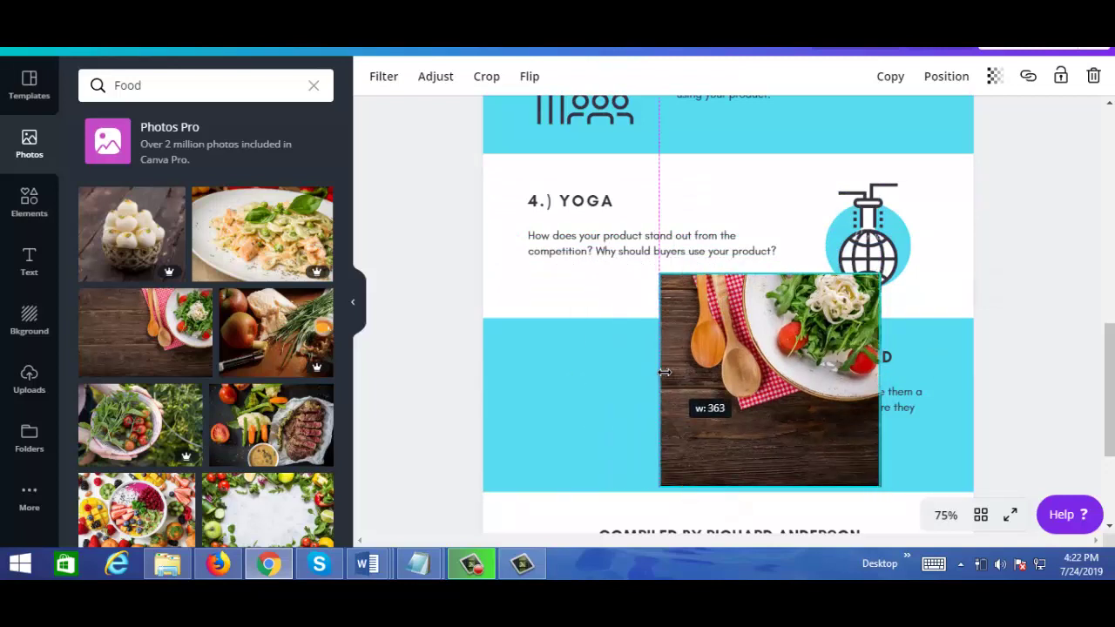
left_click_drag(842, 337, 842, 337)
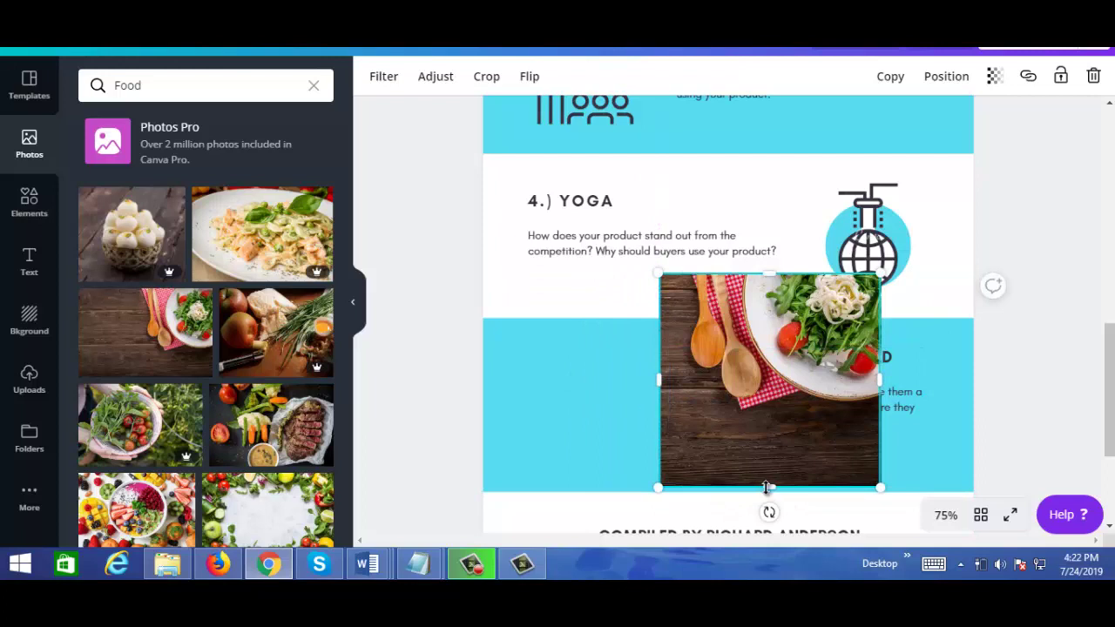
left_click_drag(766, 487, 768, 399)
left_click_drag(690, 332, 717, 332)
left_click_drag(870, 313, 620, 373)
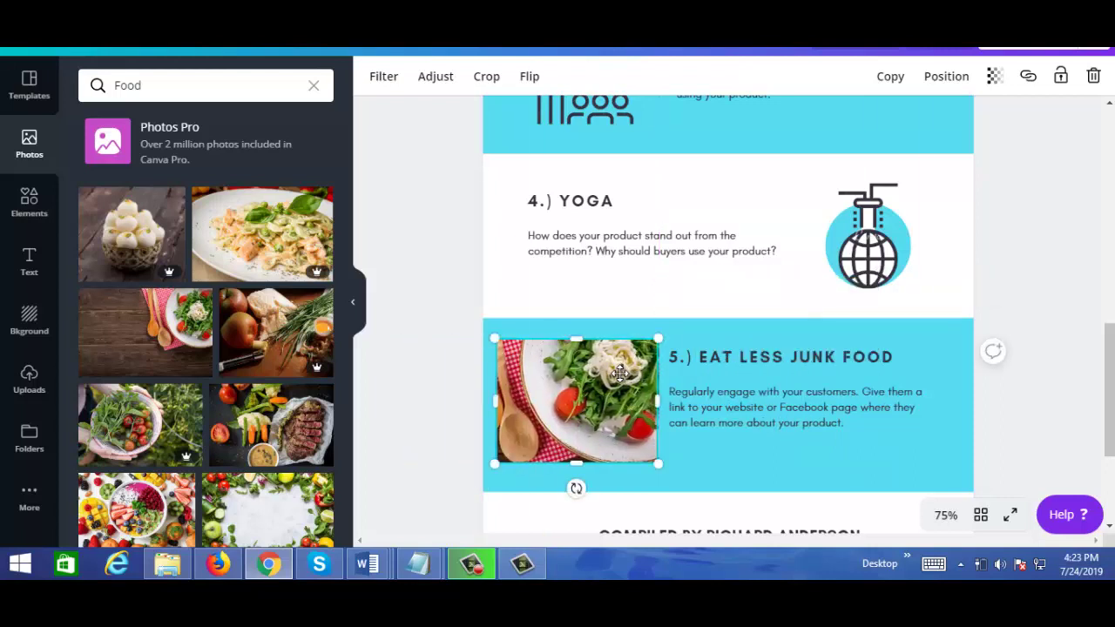
Replace the person's name after "COMPILED BY" in the infographic's closing credit with the new compiler's full name
left_click_drag(1109, 371, 1112, 398)
left_click(1045, 392)
scroll(660, 373, "down", 2)
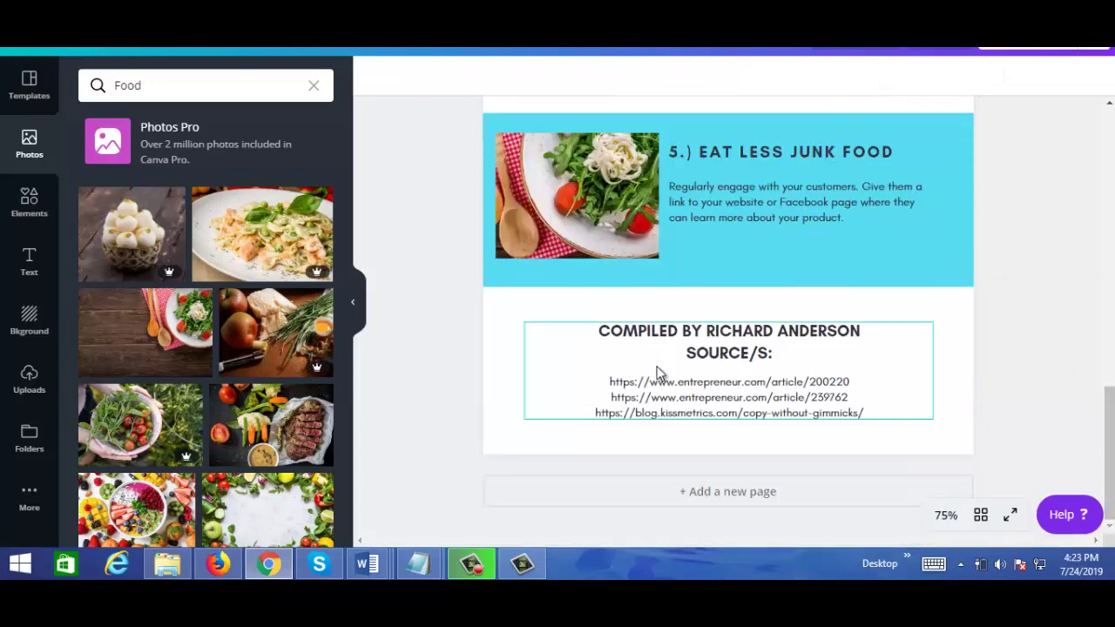
left_click(716, 338)
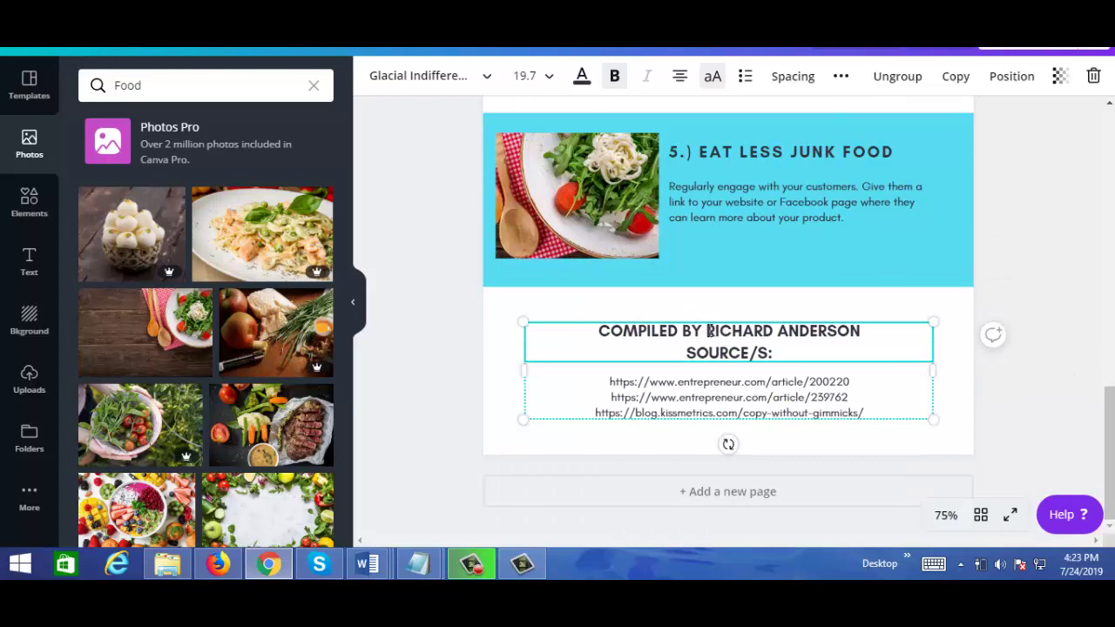
left_click_drag(708, 331, 866, 330)
type("JOHN DOE")
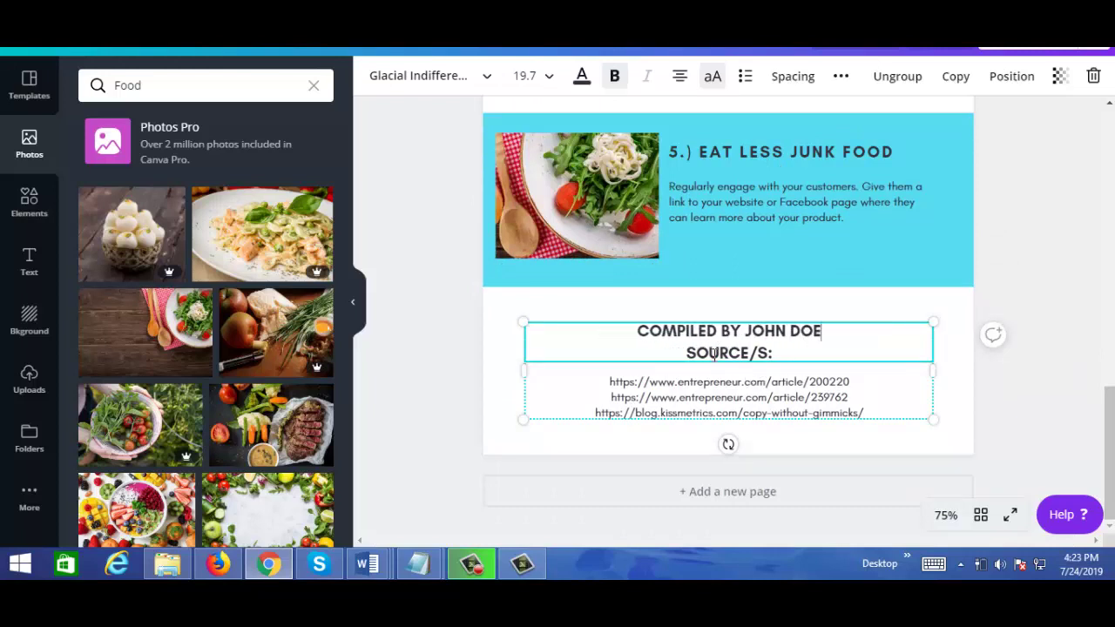
left_click(784, 514)
scroll(784, 514, "up", 1)
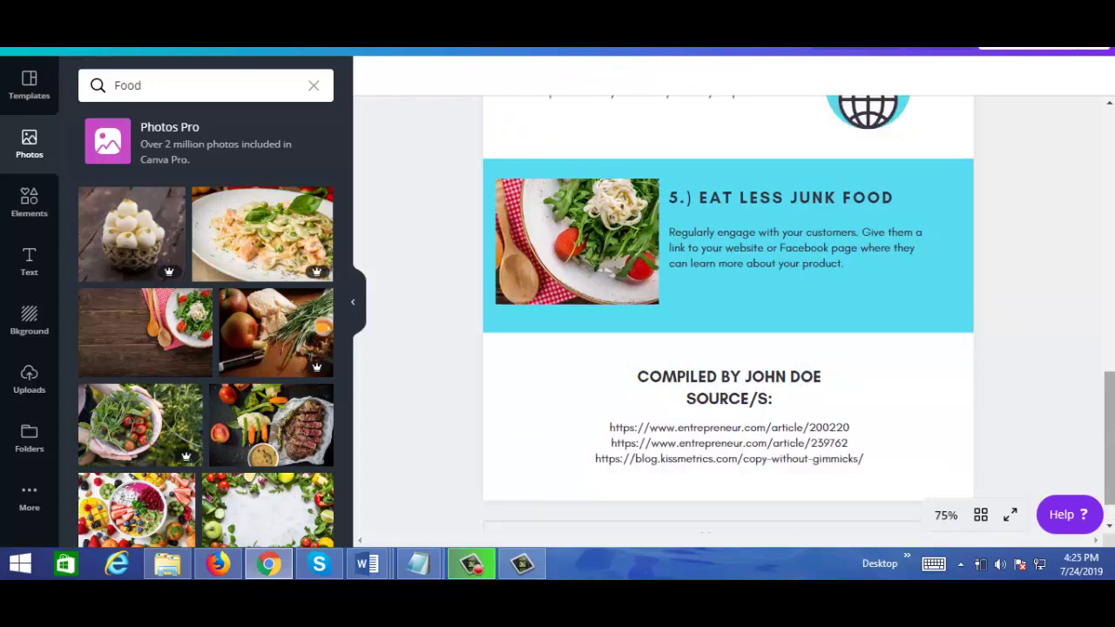
left_click_drag(1108, 454, 1077, 148)
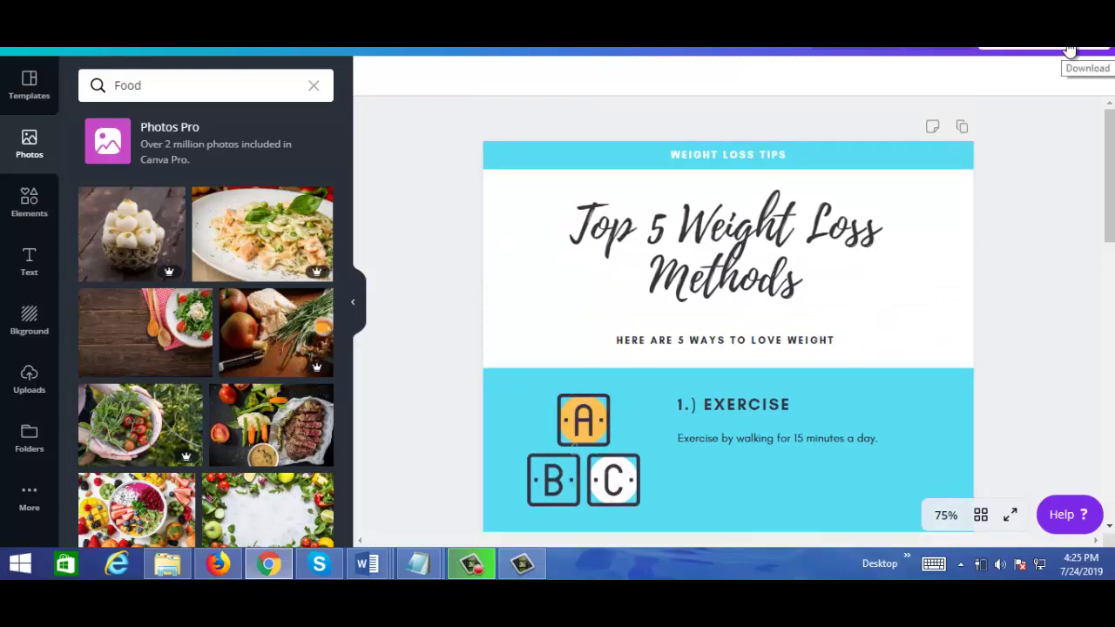